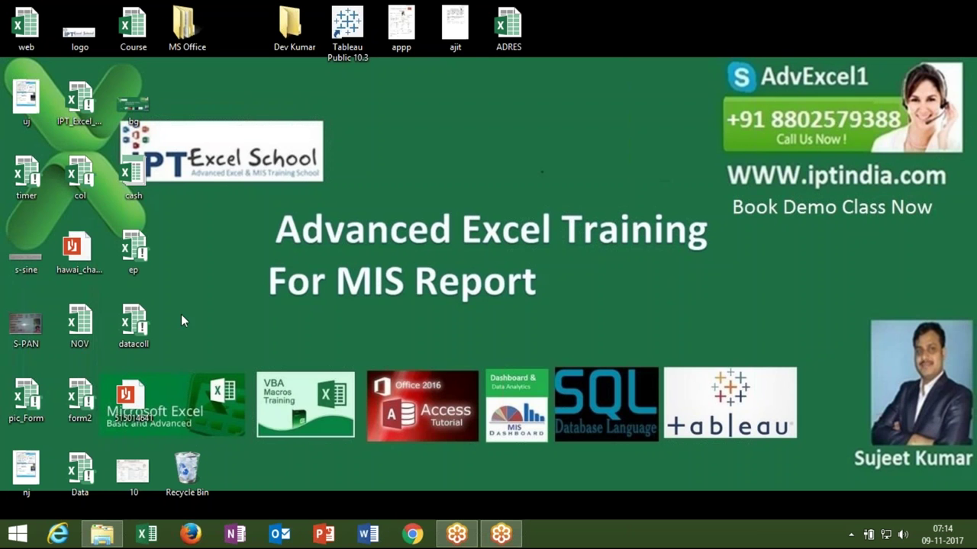
- Open the datacoll.xlsm workbook from its desktop icon
double_click(151, 325)
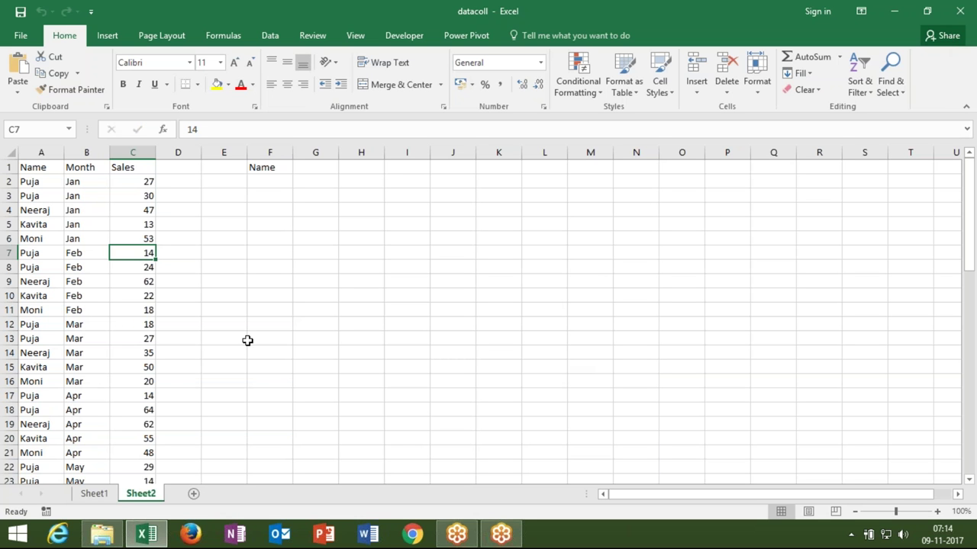
- Switch to Sheet1 and look over the month headings and sales values
click(94, 494)
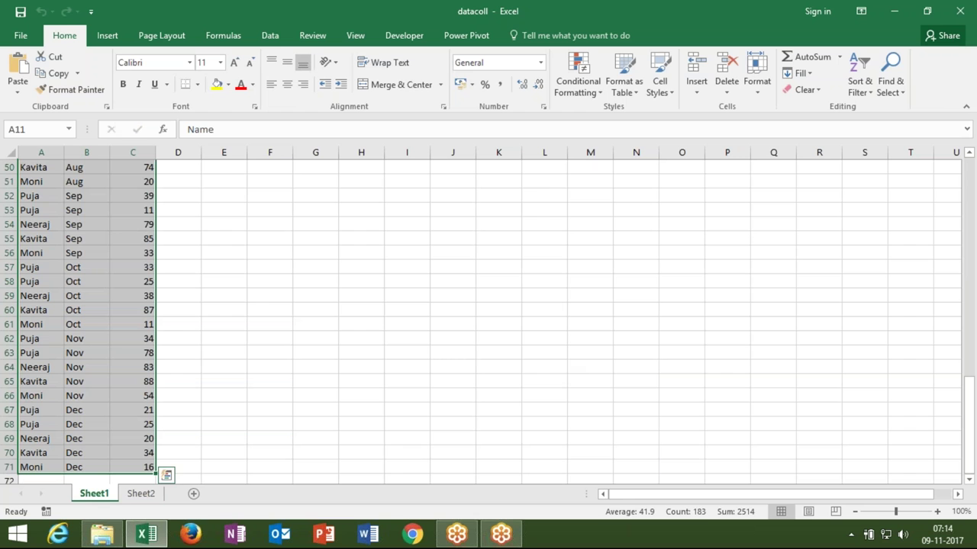
key(ctrl+Home)
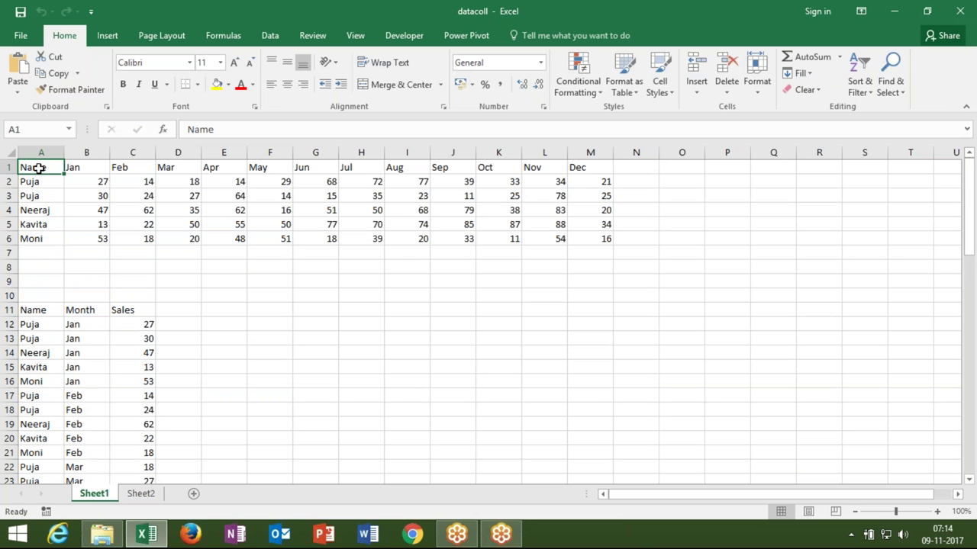
click(76, 165)
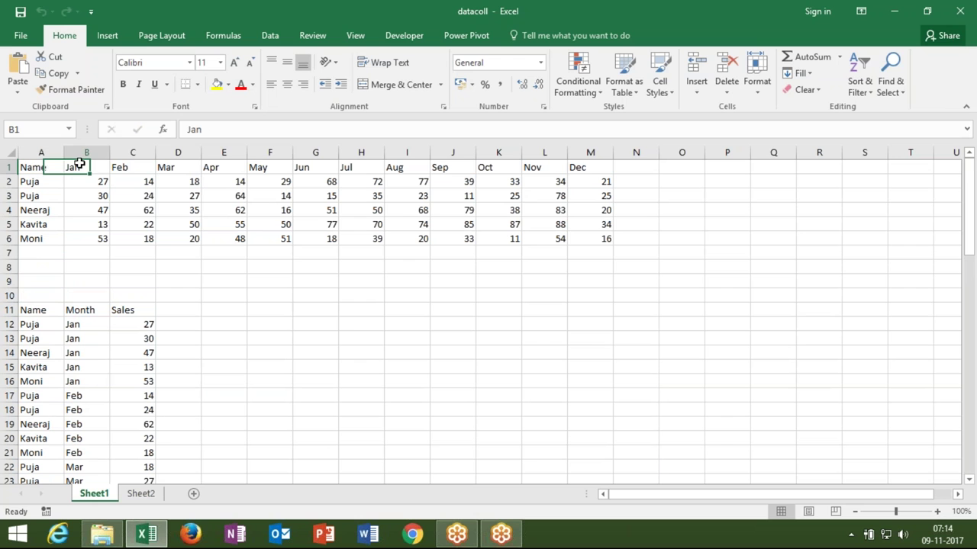
click(131, 163)
click(197, 163)
click(283, 161)
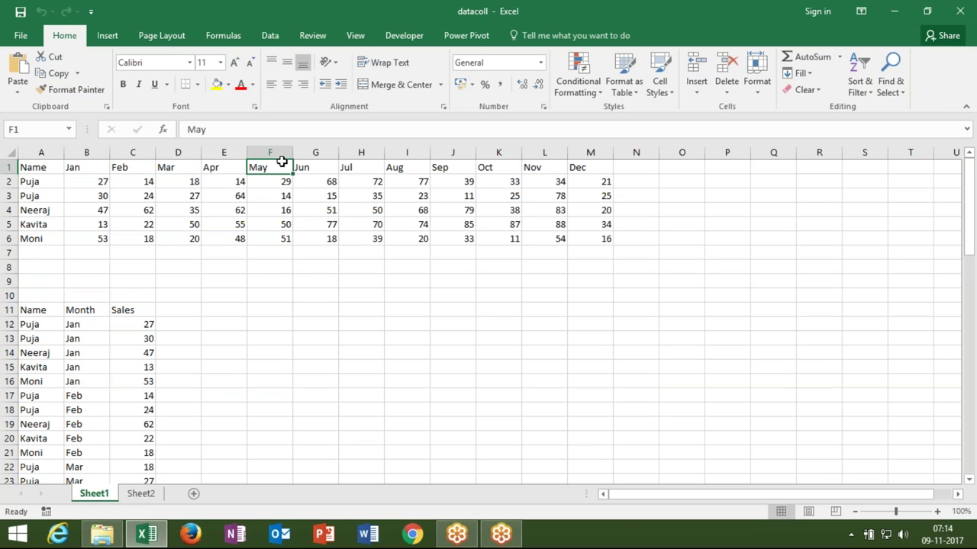
click(241, 214)
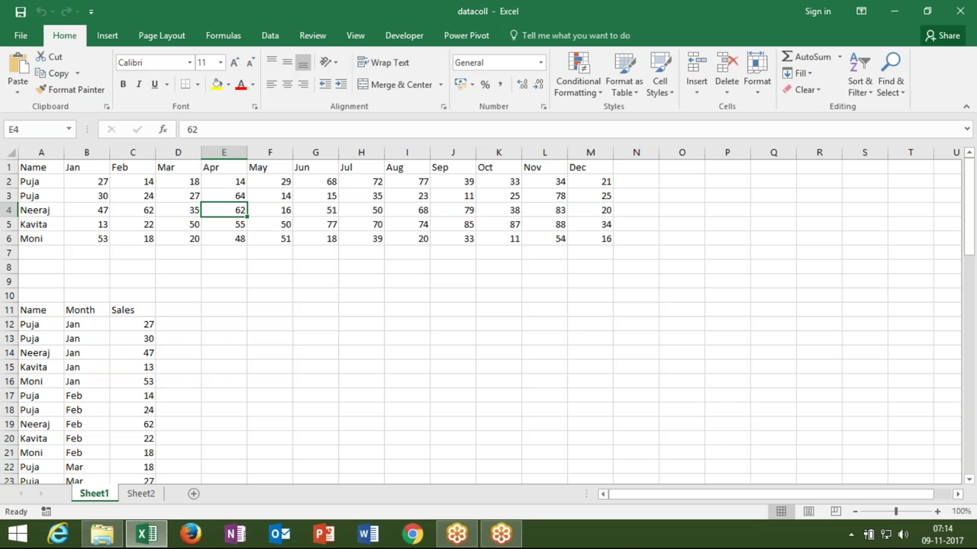
- Select the old Name/Month/Sales list in A12:C71 and delete it
drag(43, 322, 40, 412)
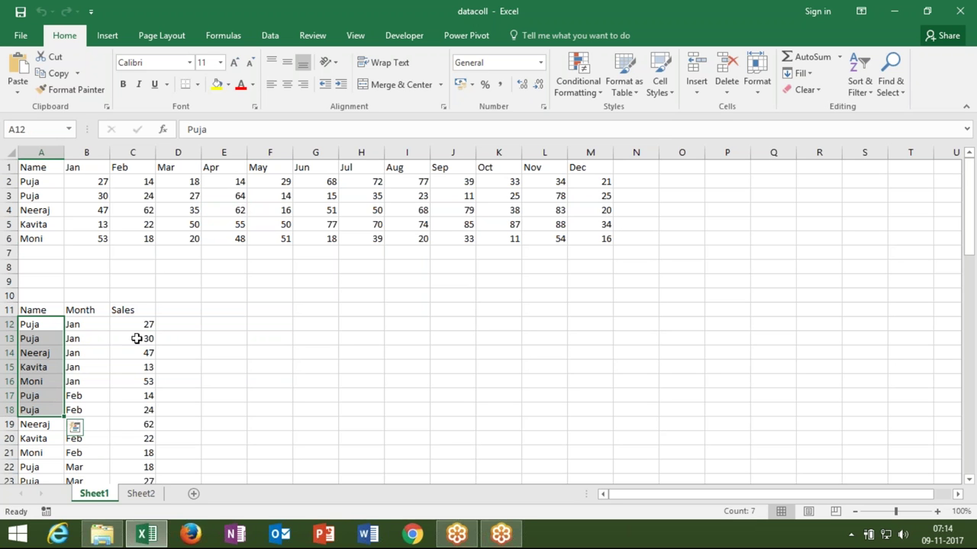
click(38, 323)
key(ctrl+shift+Right)
key(ctrl+shift+Down)
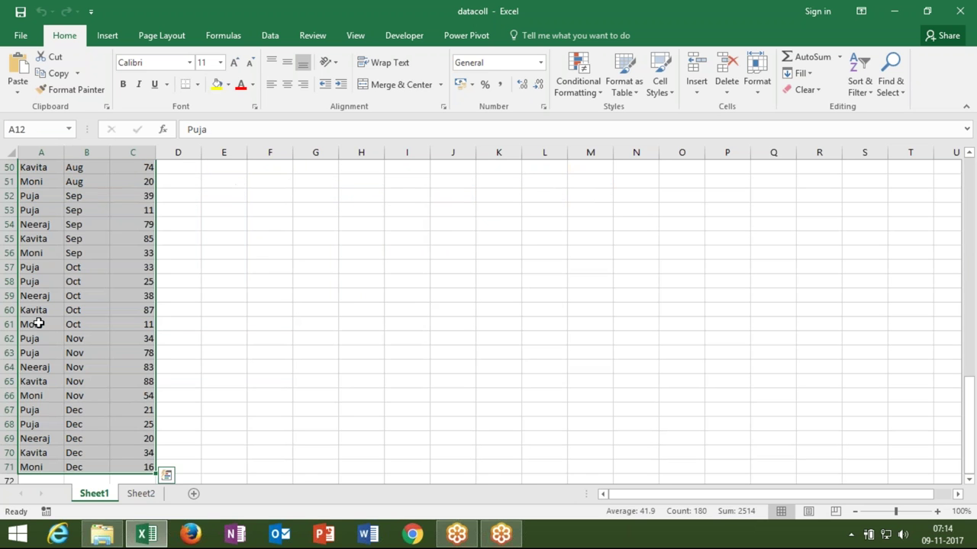
key(Delete)
- Select the five names in A2:A6
key(Up)
key(ctrl+Home)
key(Down)
key(ctrl+shift+Down)
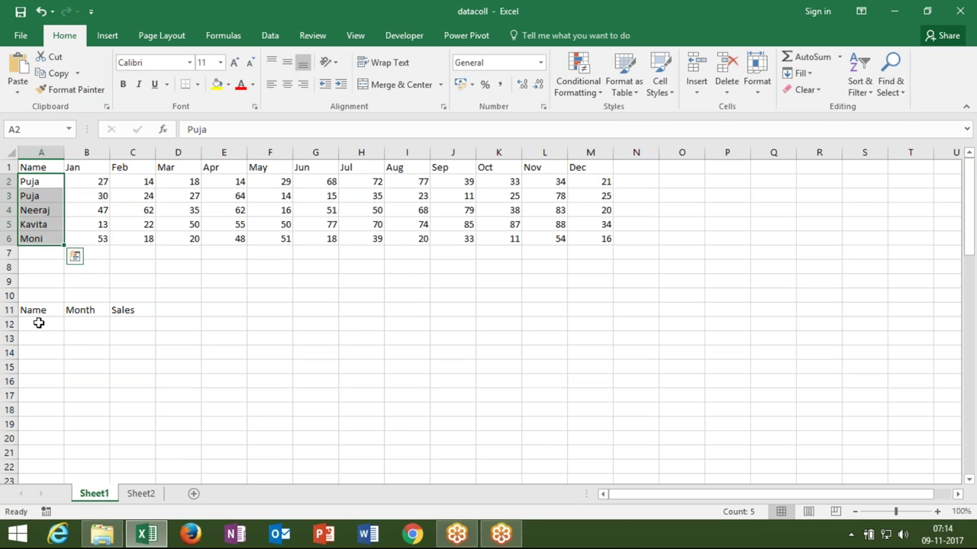
- Copy the five names into A12:A16 and the Jan heading into B12:B16
key(ctrl+c)
click(41, 323)
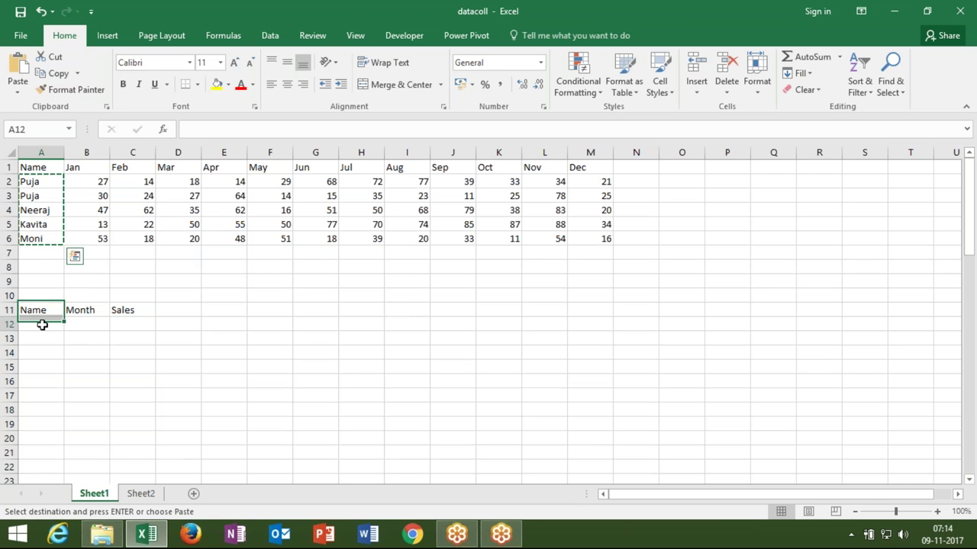
key(ctrl+v)
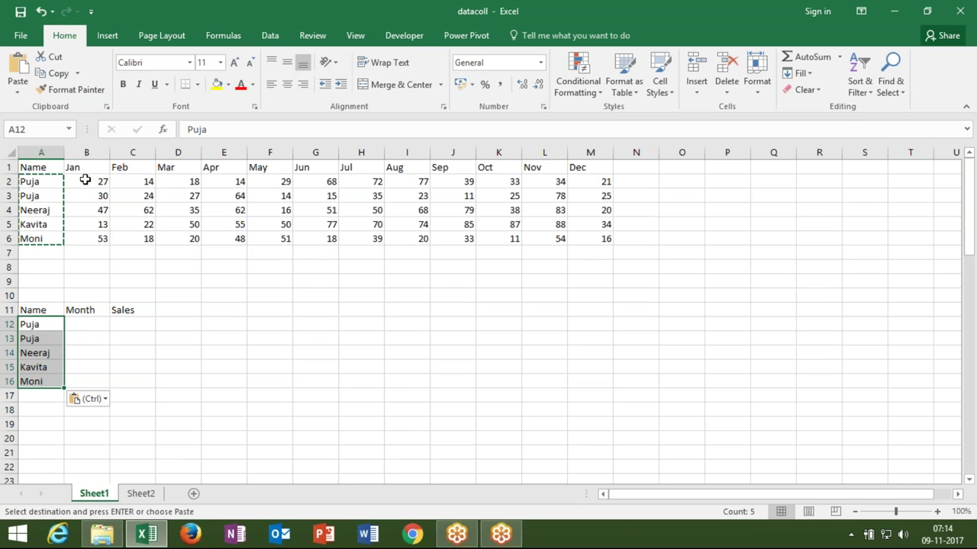
click(85, 171)
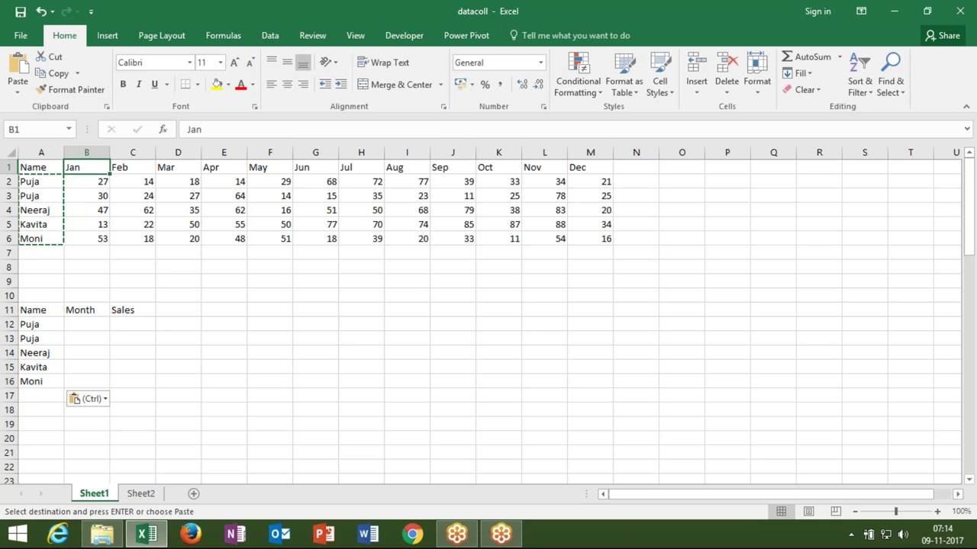
key(ctrl+c)
drag(88, 324, 87, 380)
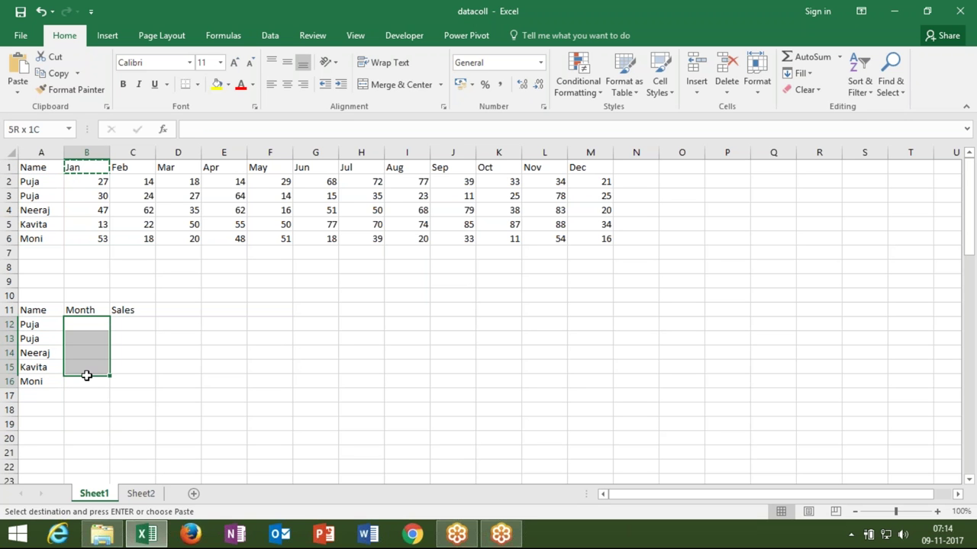
key(ctrl+v)
- Copy the Jan sales figures from B2:B6 into C12:C16
drag(84, 375, 131, 328)
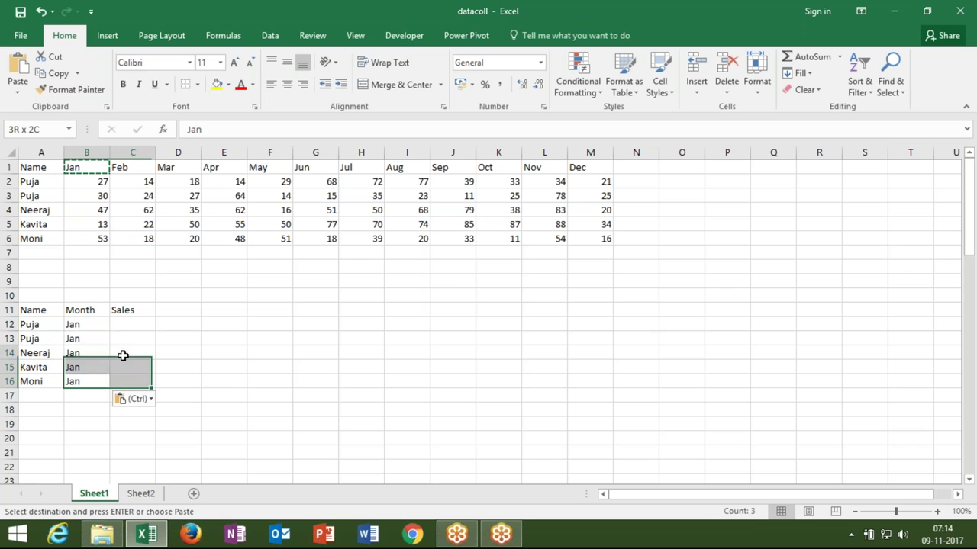
click(131, 328)
drag(103, 183, 100, 242)
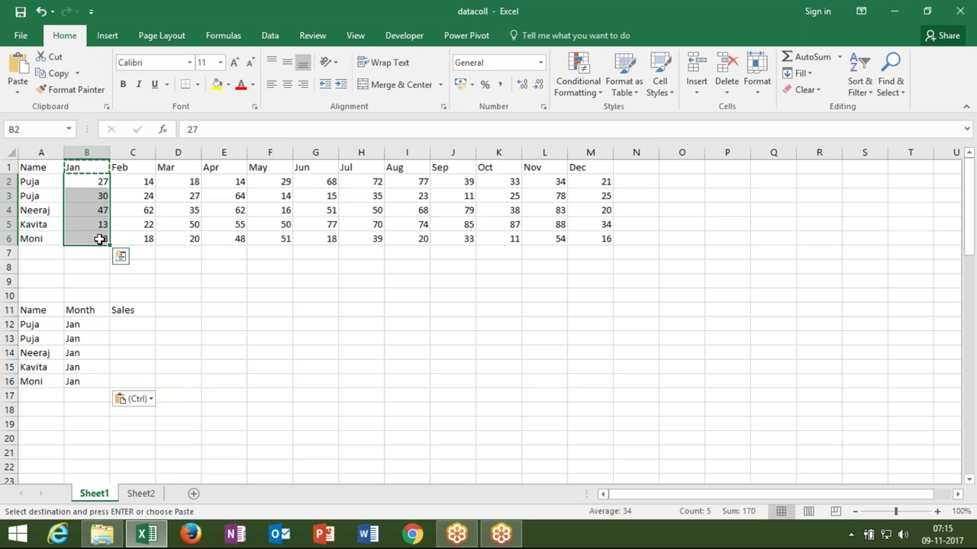
key(ctrl+c)
click(131, 313)
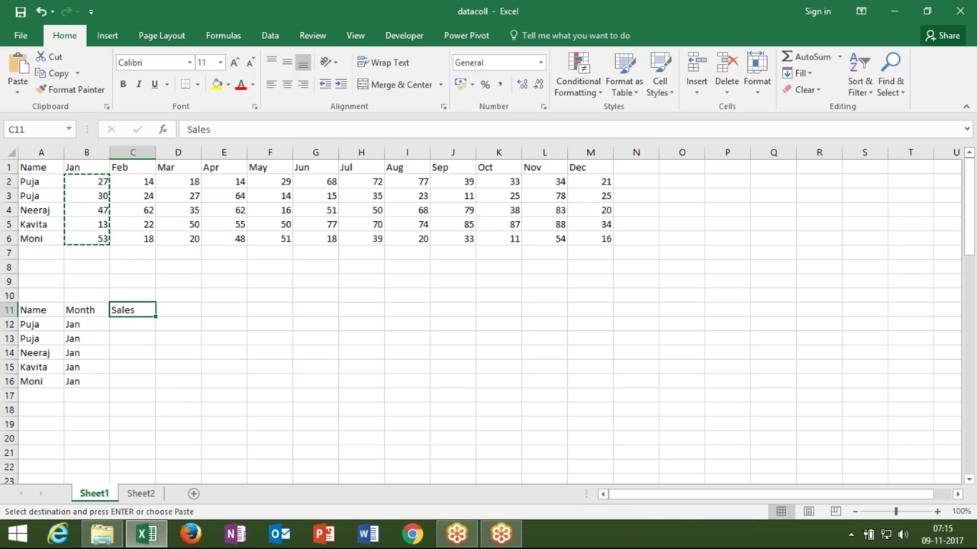
click(134, 323)
key(ctrl+v)
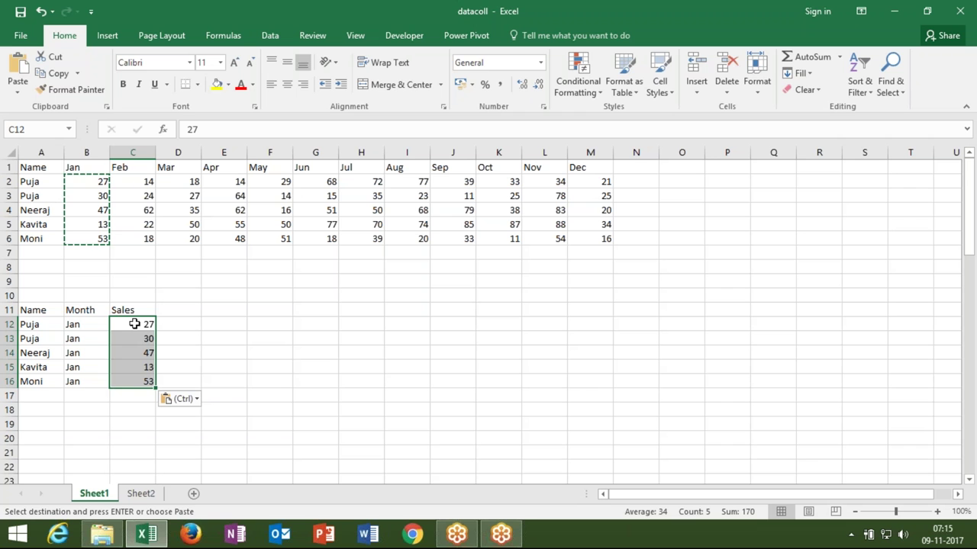
key(Left)
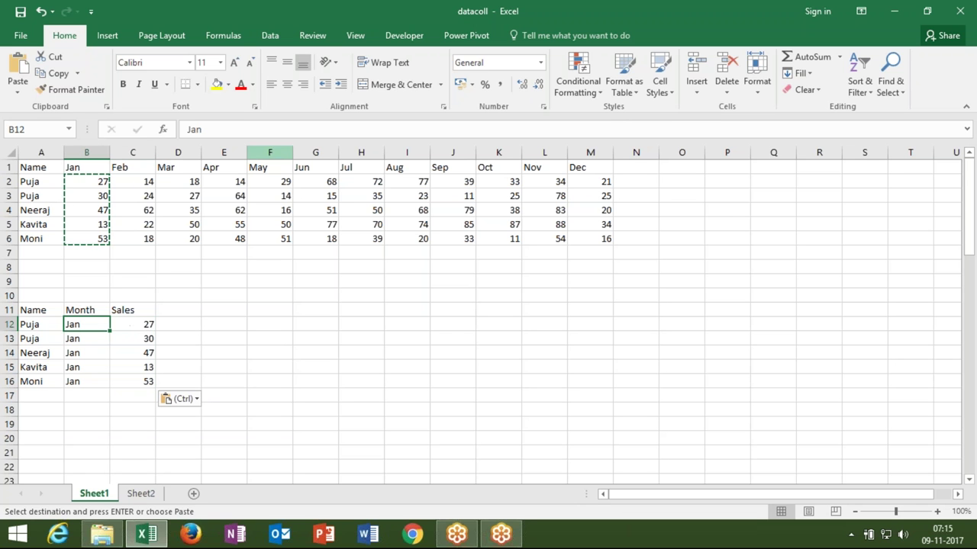
click(403, 35)
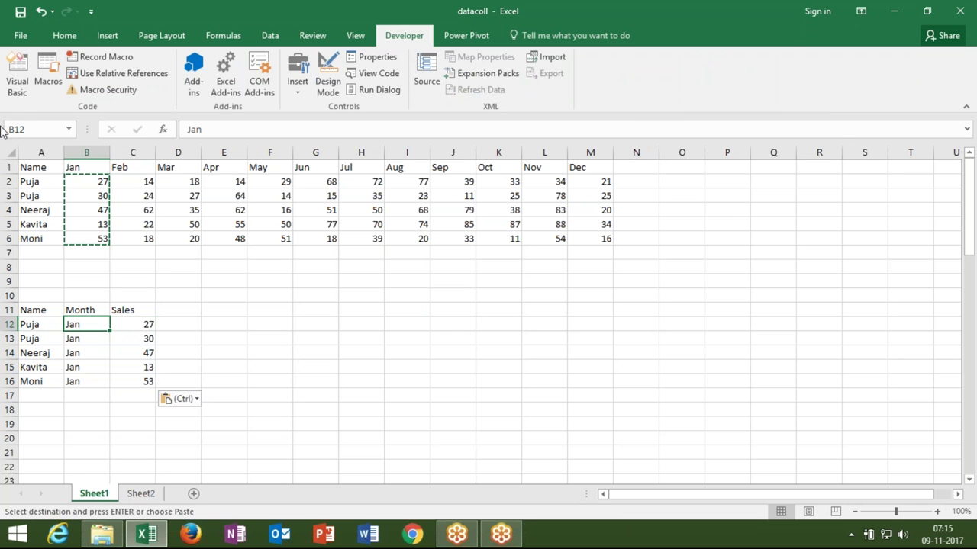
- In the maximised VBA editor, insert Module2 with an empty Sub copy() macro, then return to Excel
click(18, 86)
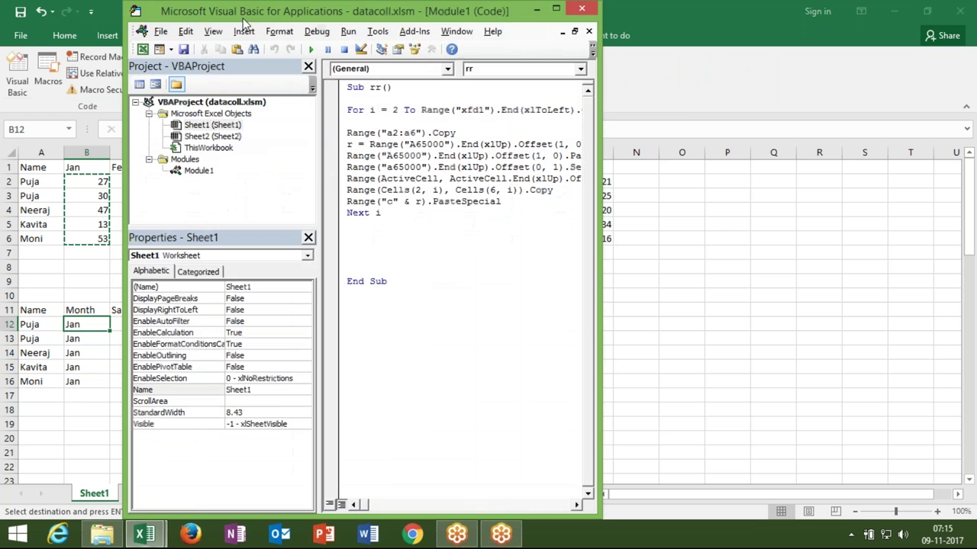
double_click(247, 11)
click(118, 26)
click(127, 77)
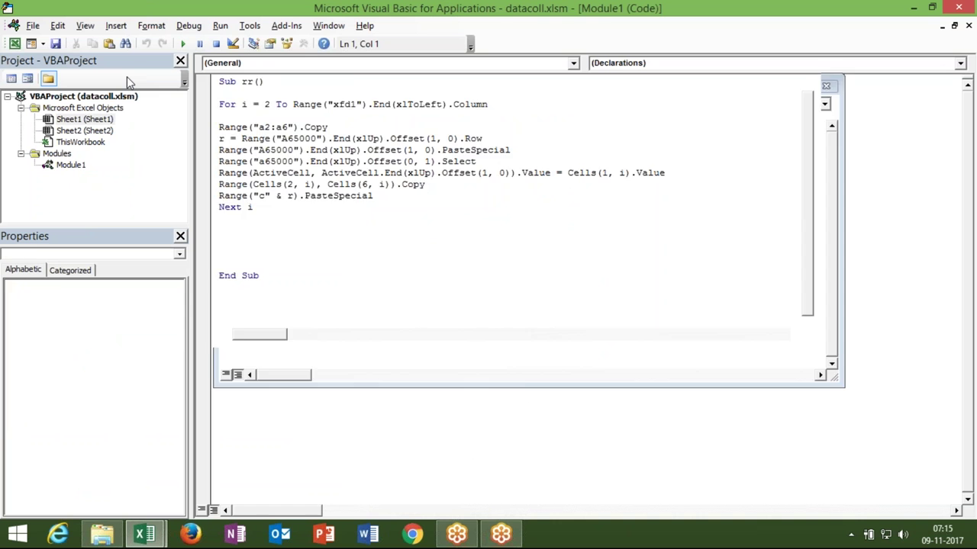
text(sub copy)
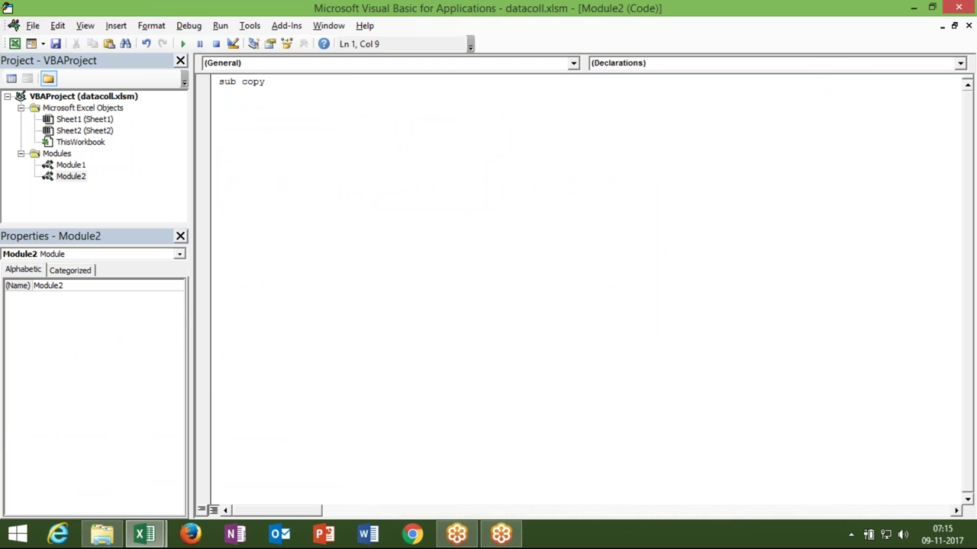
text(())
key(Return)
key(Return)
key(Return)
key(Return)
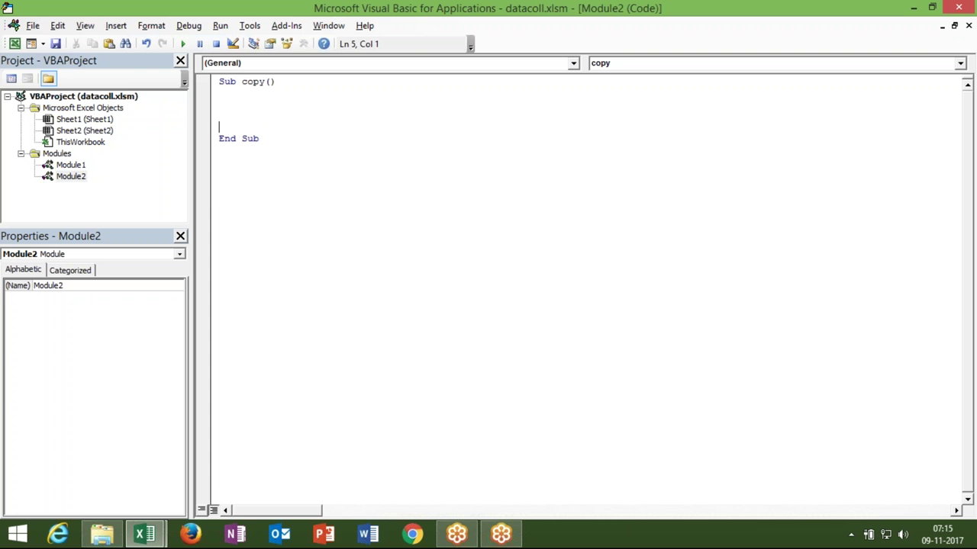
key(Return)
key(alt+F11)
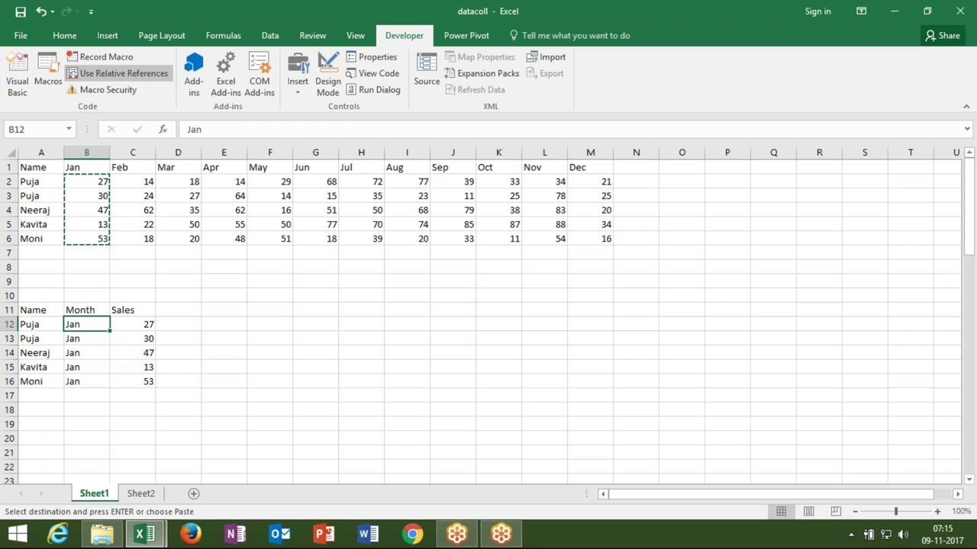
key(Escape)
- Check the Jan heading in B1 and the first name in A2, then go back to the VBA editor
click(84, 165)
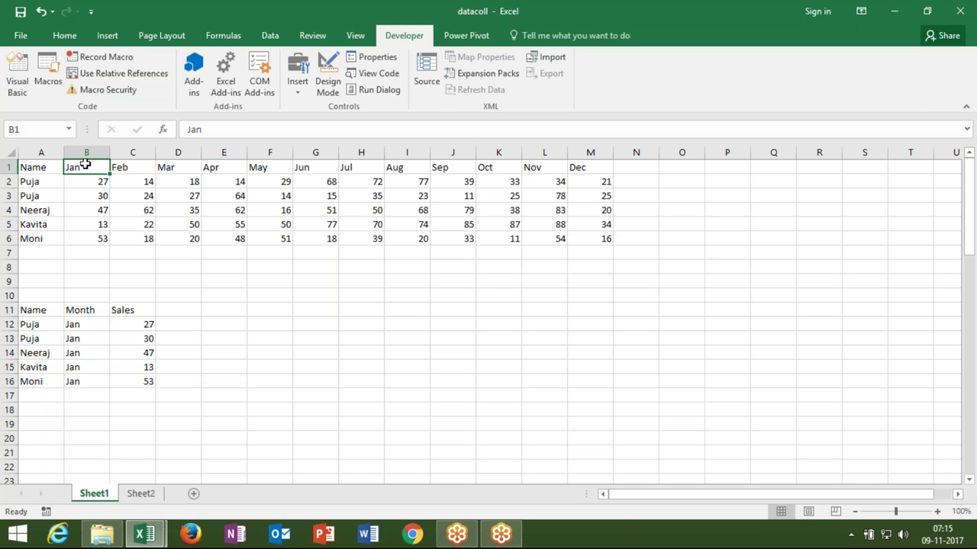
click(44, 184)
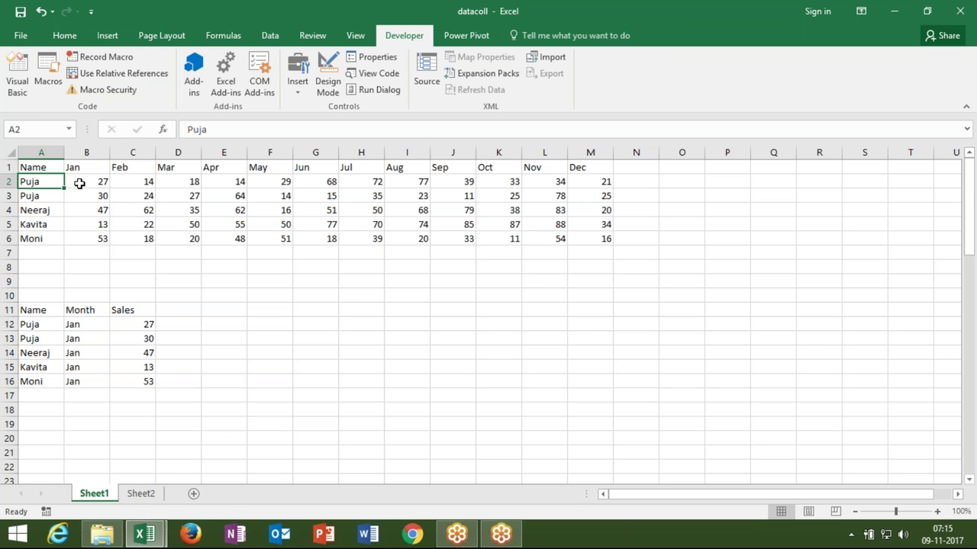
key(alt+F11)
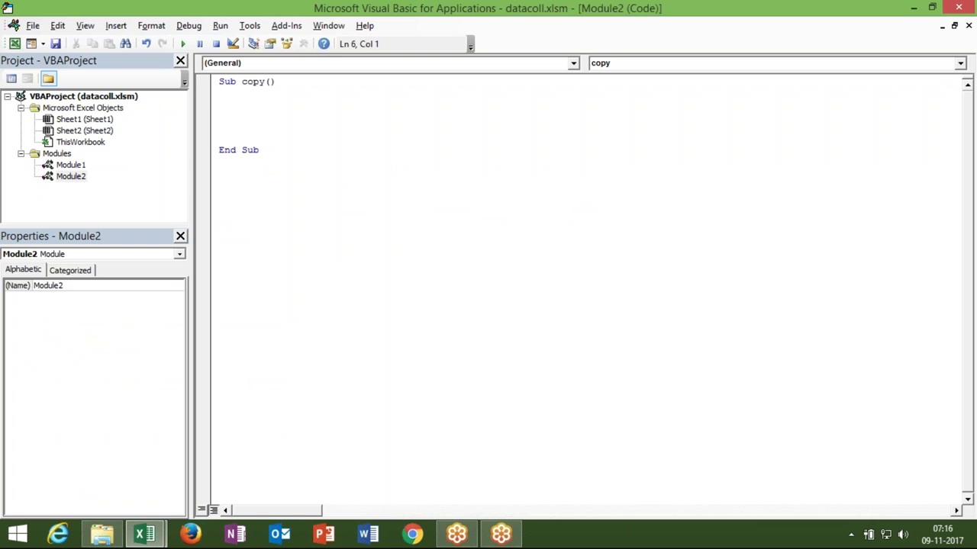
- Write an empty For i = 2 To 13 … Next i loop with blank lines inside
text(for i )
text(= )
text(2 to )
text(13)
key(Return)
key(Return)
key(Return)
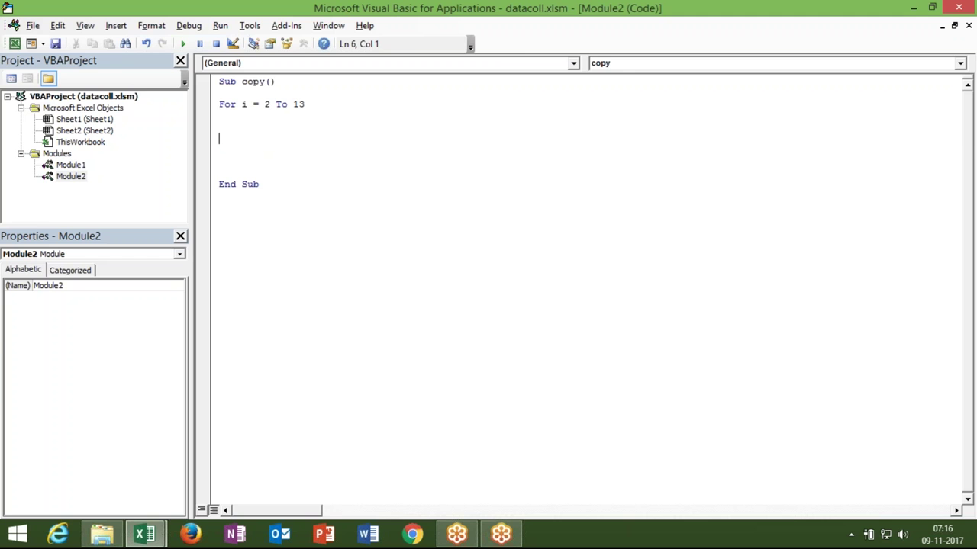
key(alt+F11)
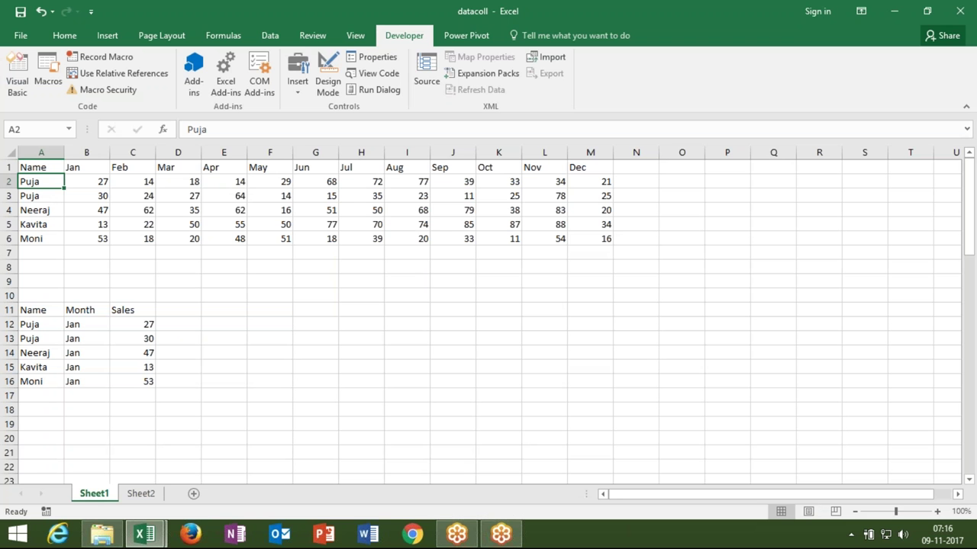
key(alt+F11)
text(next i)
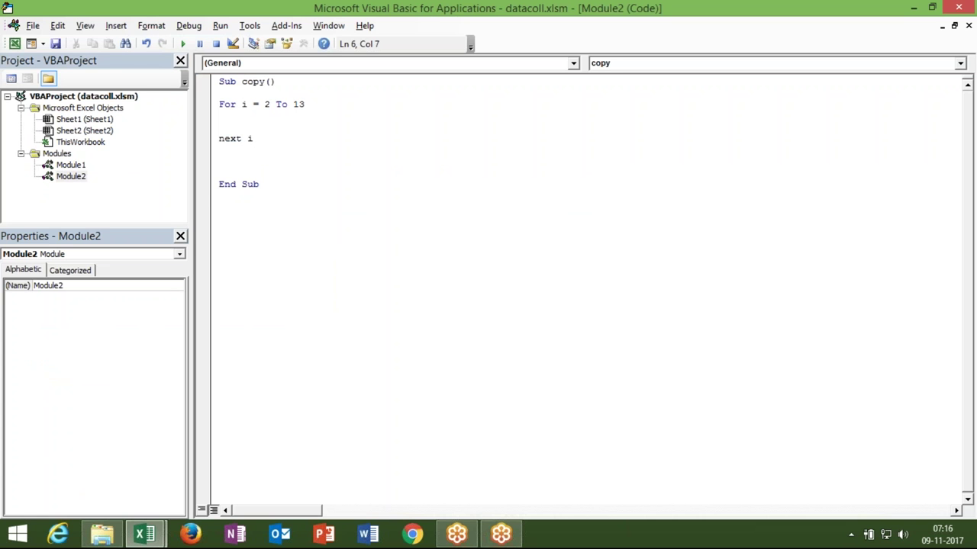
key(Return)
text(1)
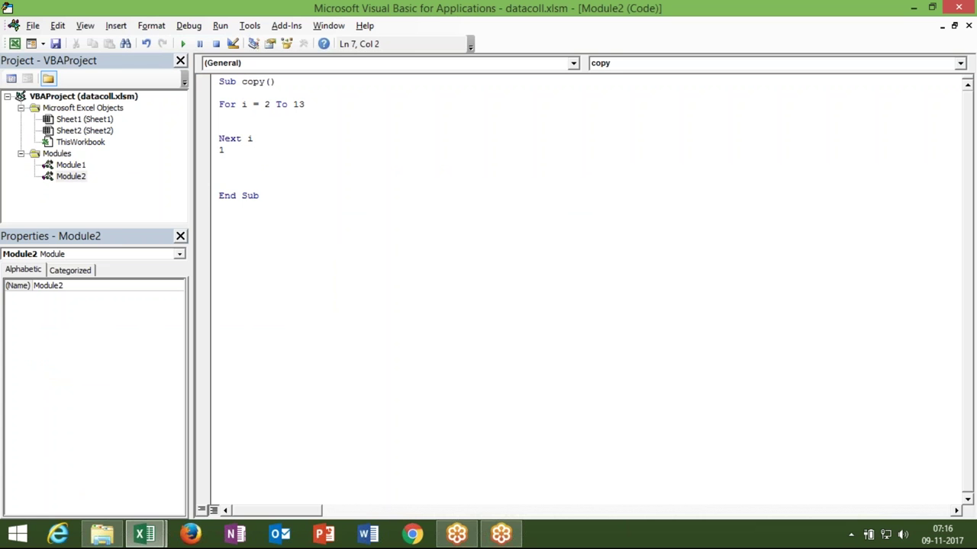
key(BackSpace)
key(Up)
key(Up)
key(Up)
key(Return)
key(Return)
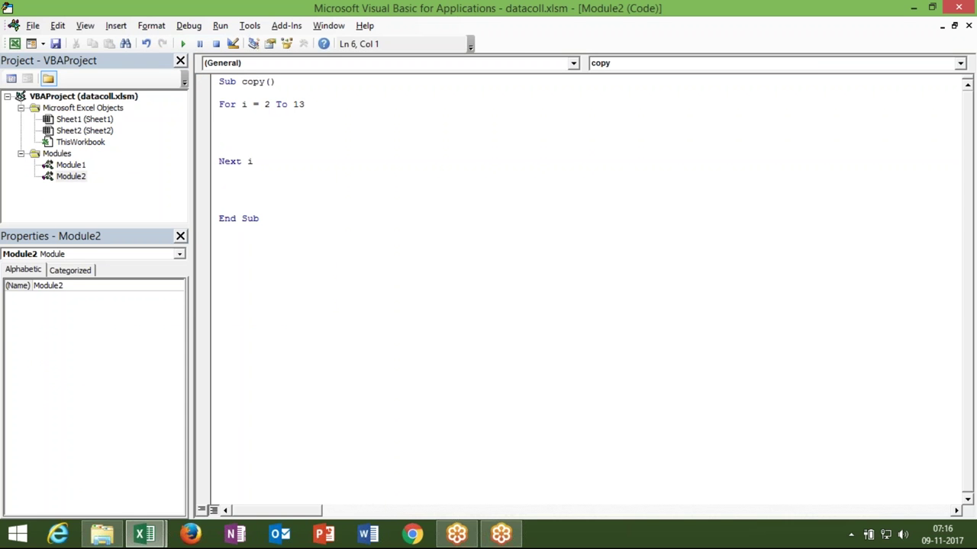
- Clear the earlier results in A12:C16 on Sheet1, then return to the macro code
key(alt+Tab)
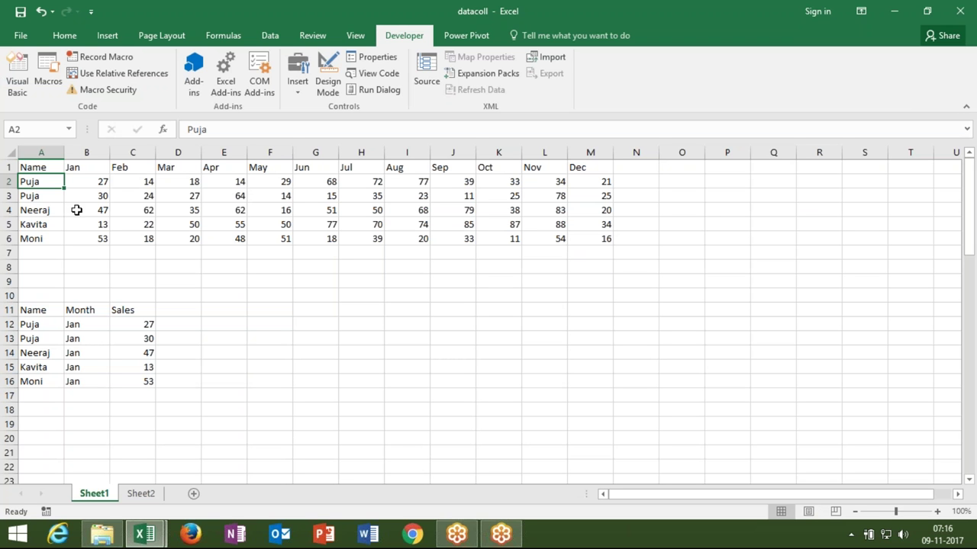
key(ctrl+shift+Down)
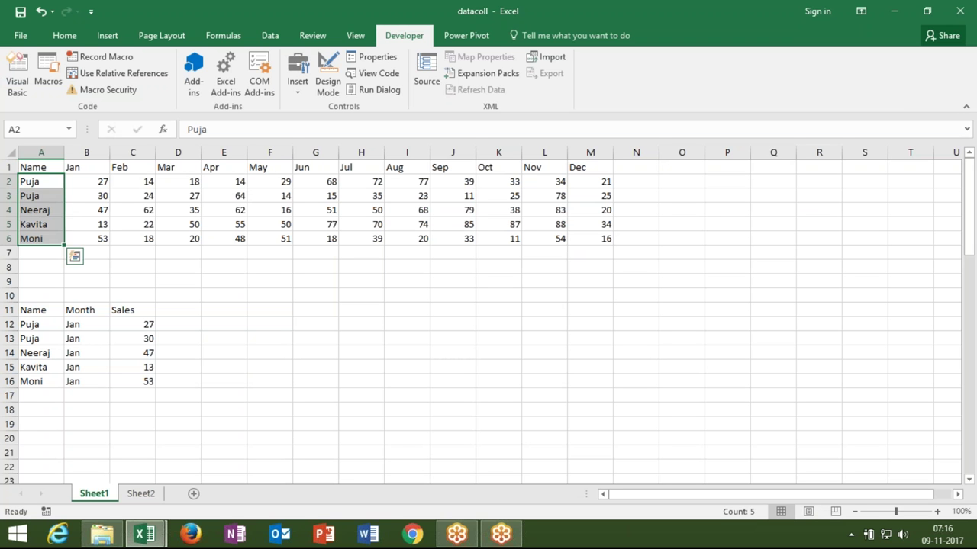
key(ctrl+Home)
key(alt+F11)
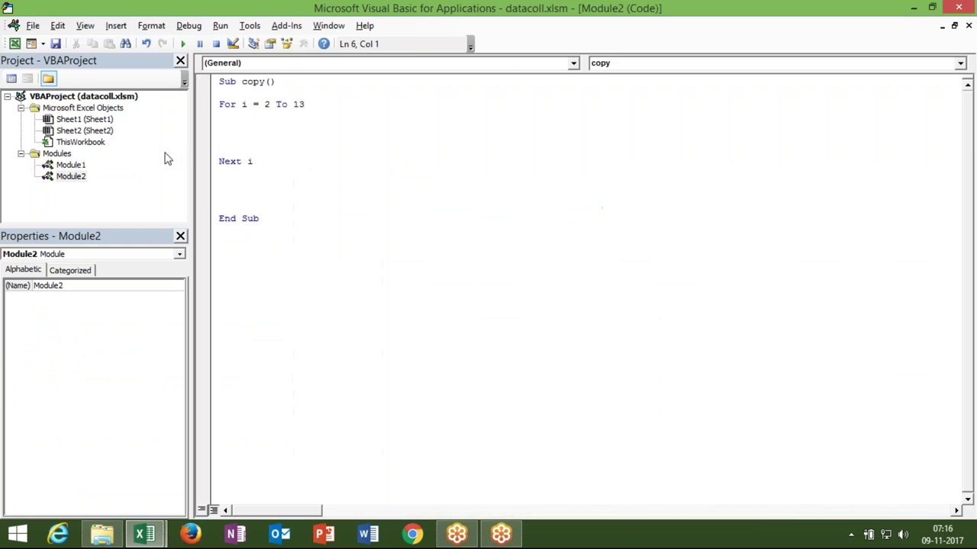
key(alt+F11)
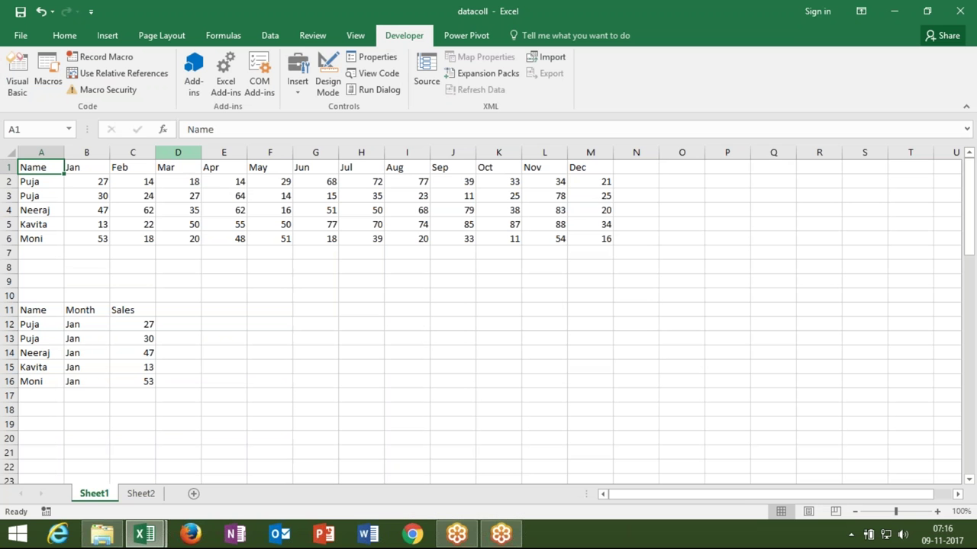
click(44, 184)
key(ctrl+shift+Down)
click(32, 322)
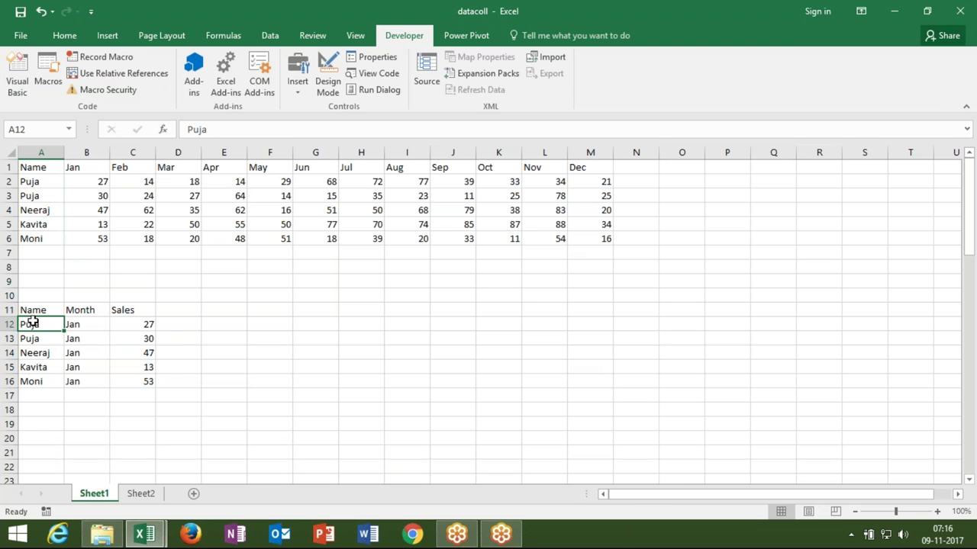
key(ctrl+shift+Right)
key(ctrl+shift+Down)
key(Delete)
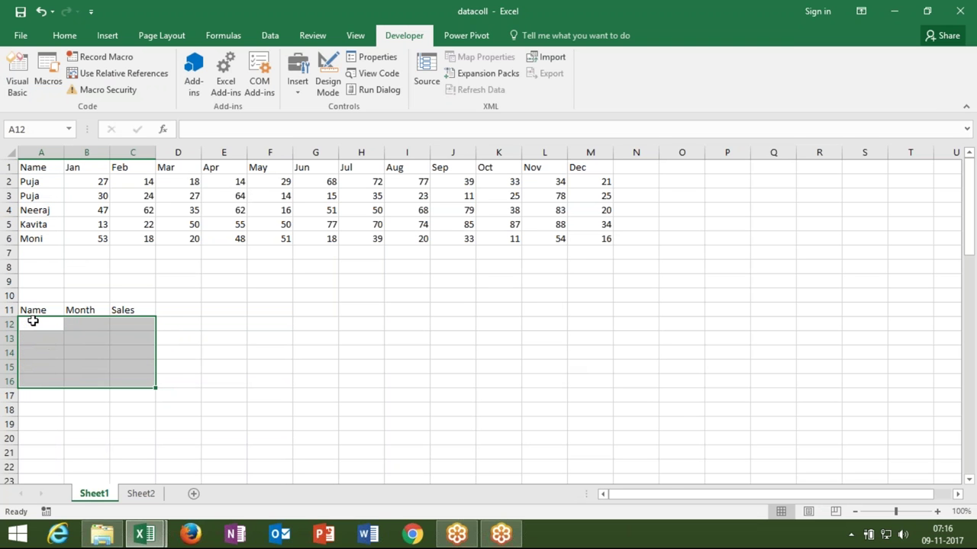
click(42, 183)
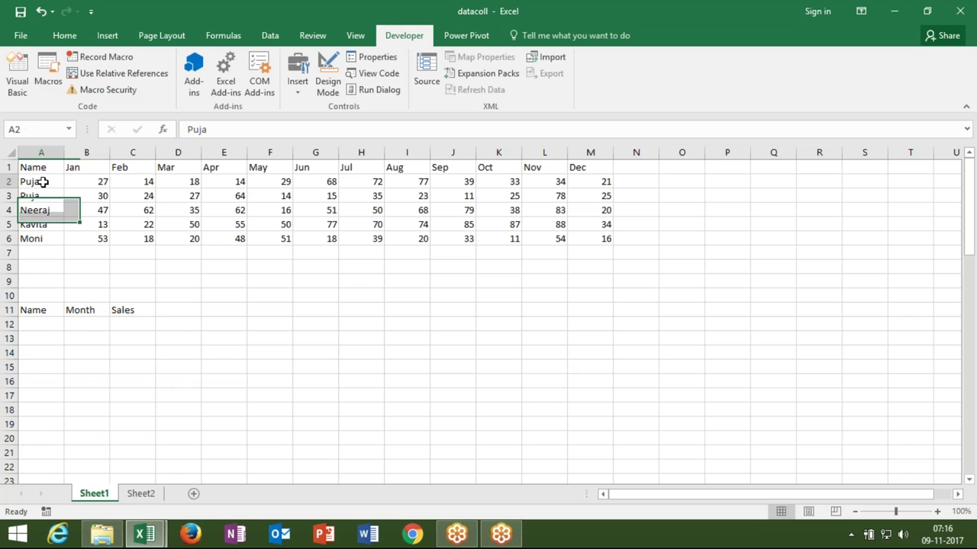
key(alt+F11)
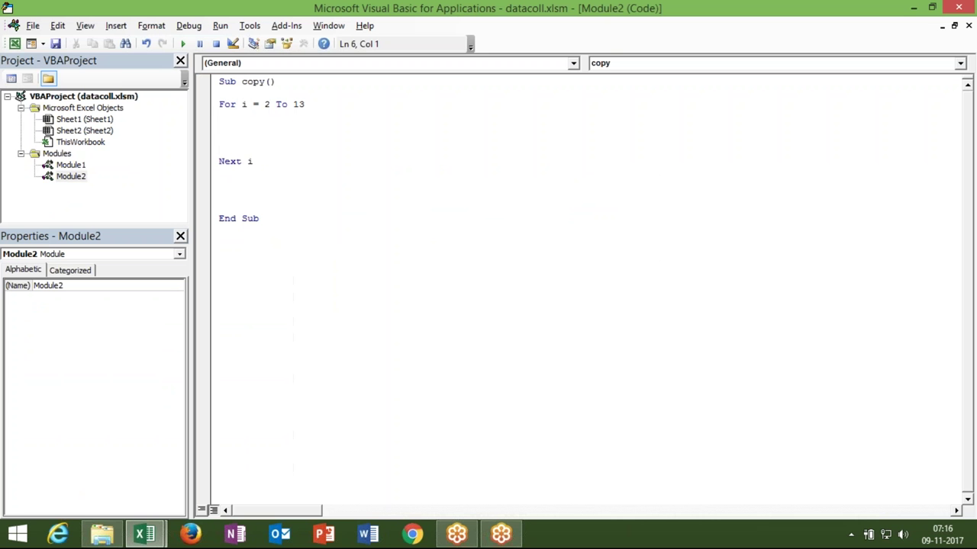
- Add Range("A2:a6").Copy as the first line inside the loop
click(219, 127)
text(range(")
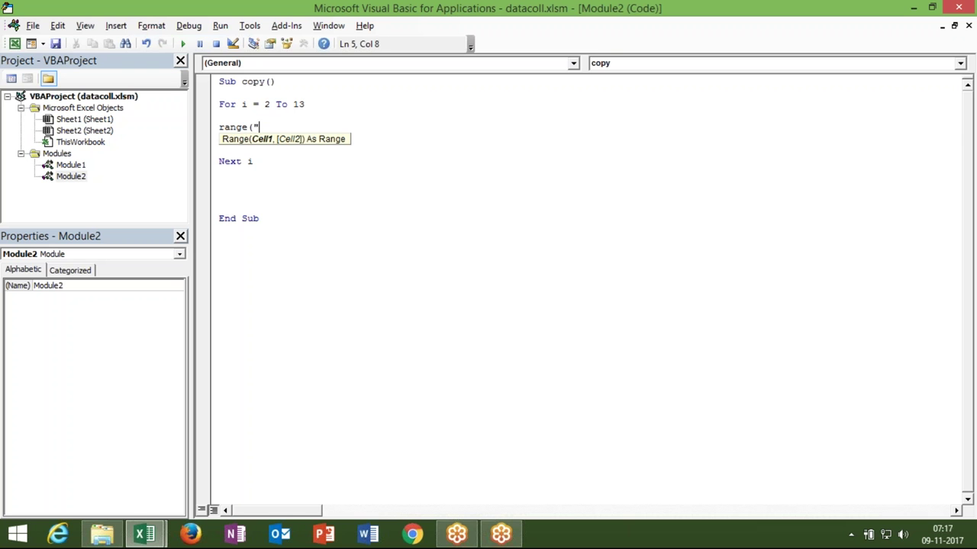
text(A2:a)
text(6").co)
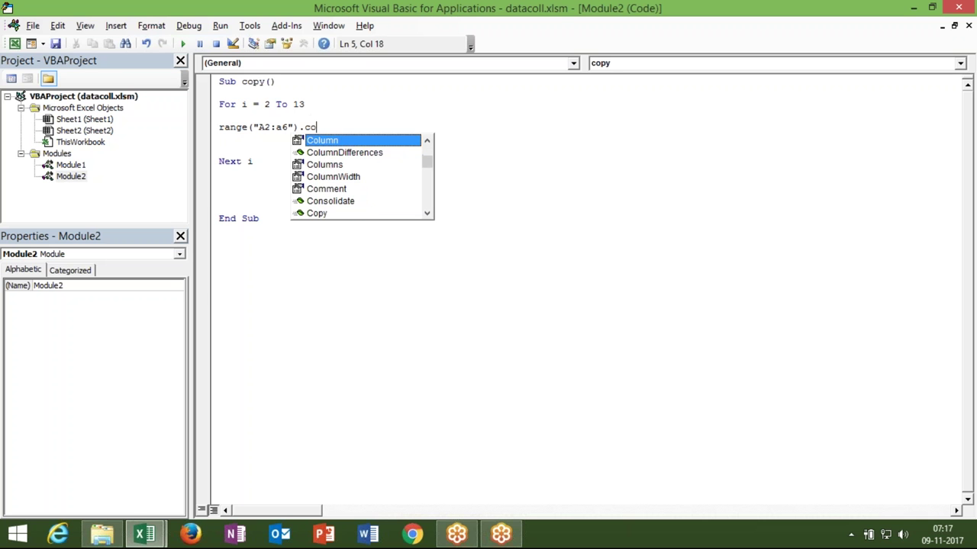
text(py)
key(Return)
key(Return)
- Add Range("a65000").End(xlUp).Offset(1, 0).PasteSpecial below it and copy that destination expression
text(range)
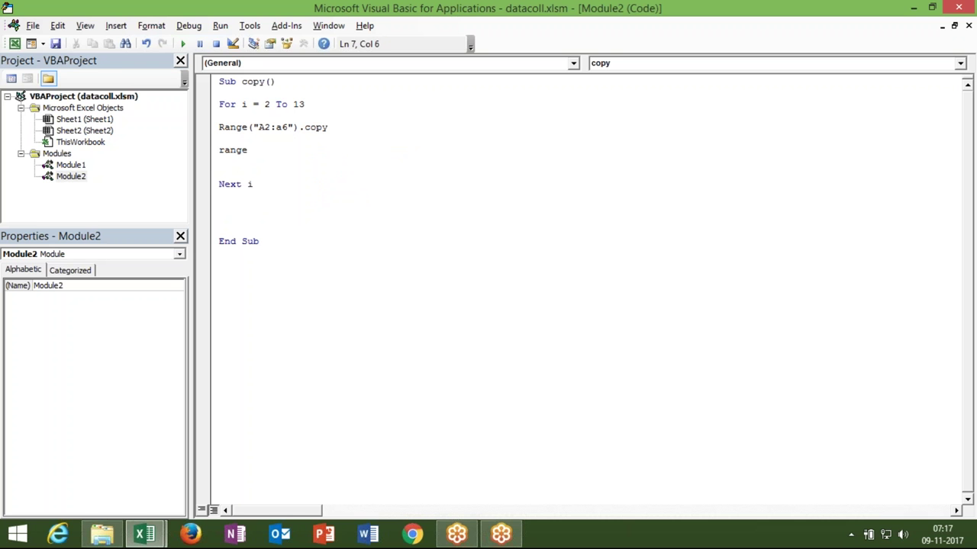
text(("a65000)
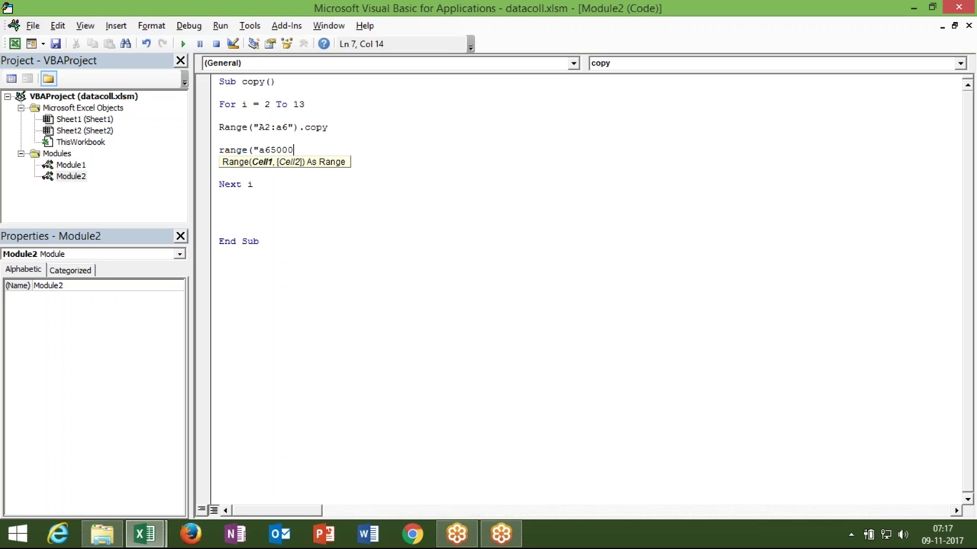
text().ed)
key(Down)
key(Down)
key(Up)
key(Tab)
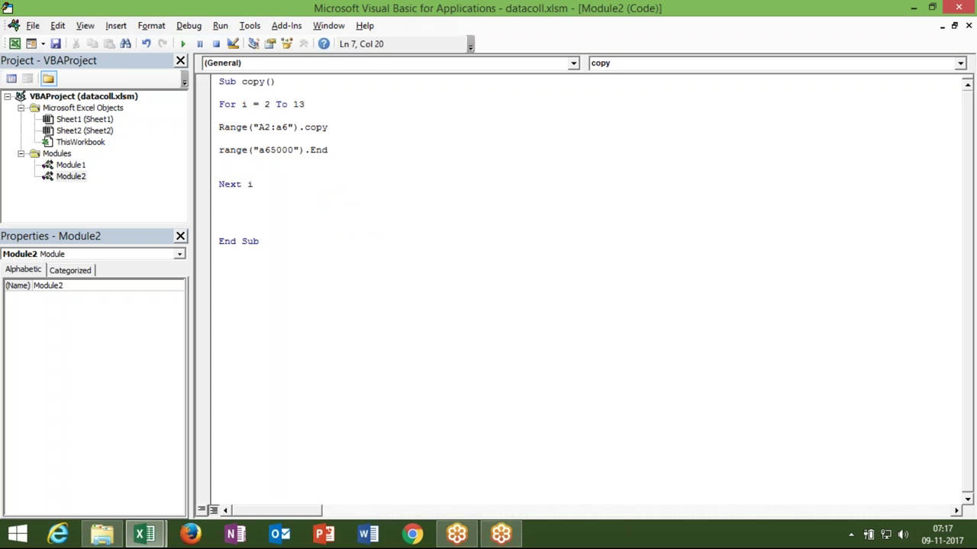
text(()
key(Down)
key(Down)
key(Down)
key(Tab)
text().of)
key(Tab)
text((1,0)
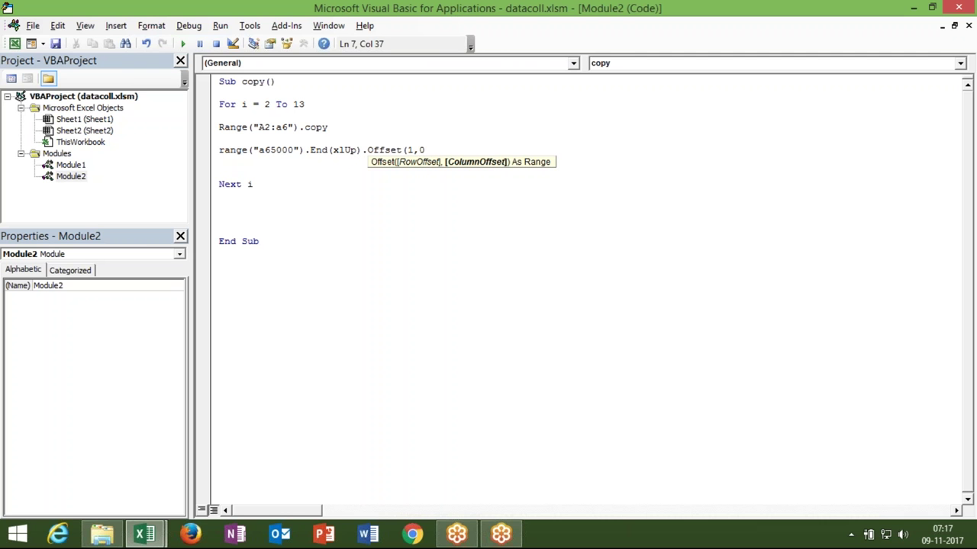
text())
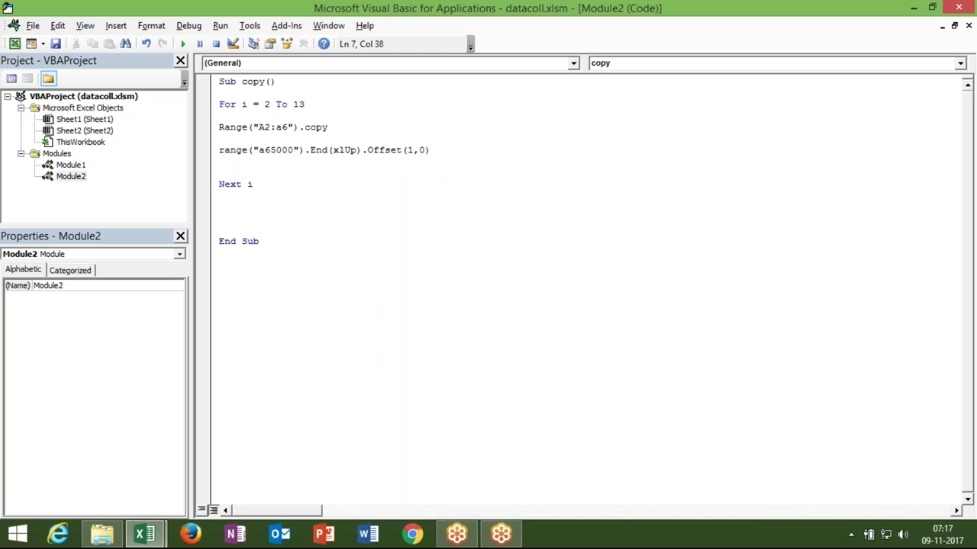
text(.p)
key(Down)
key(Down)
key(Down)
key(Tab)
key(Down)
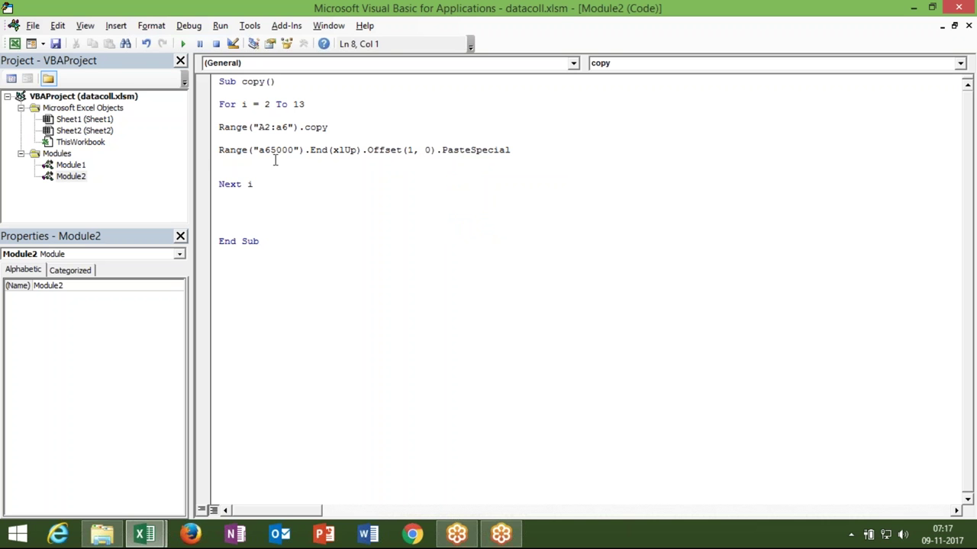
drag(219, 149, 437, 150)
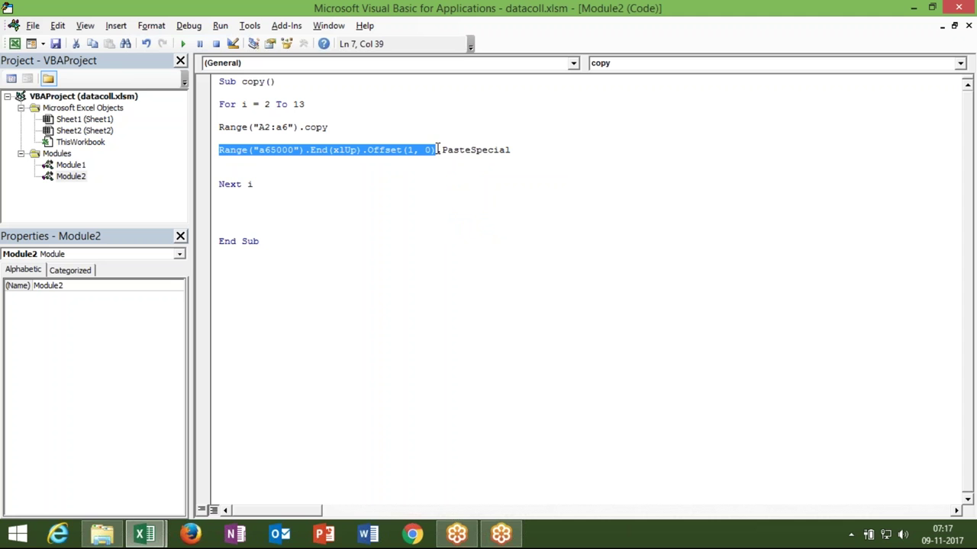
key(ctrl+c)
- Set r = Range("a65000").End(xlUp).Offset(1, 0).Row above the paste line, adding a blank line before Next i
click(363, 140)
text(r=)
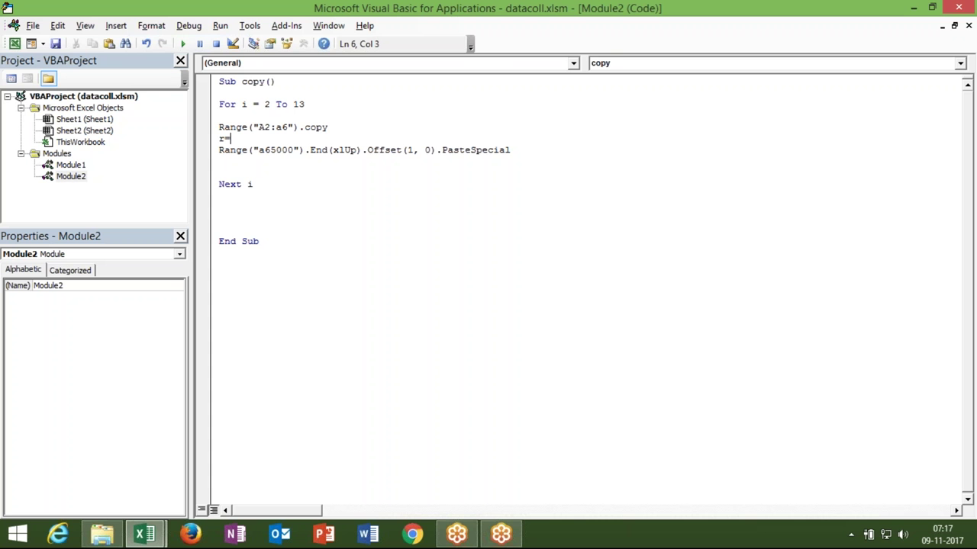
key(ctrl+v)
text(.)
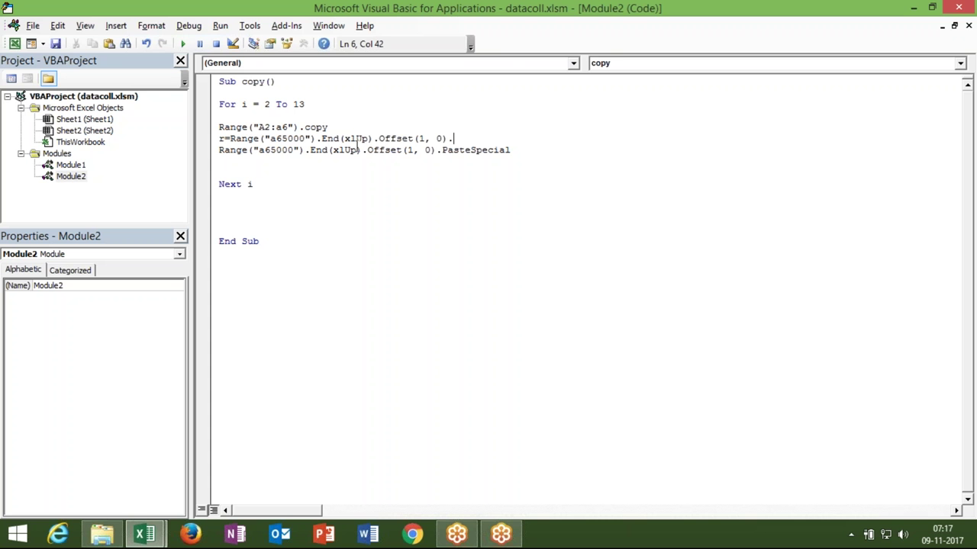
text(ro)
key(Tab)
click(300, 167)
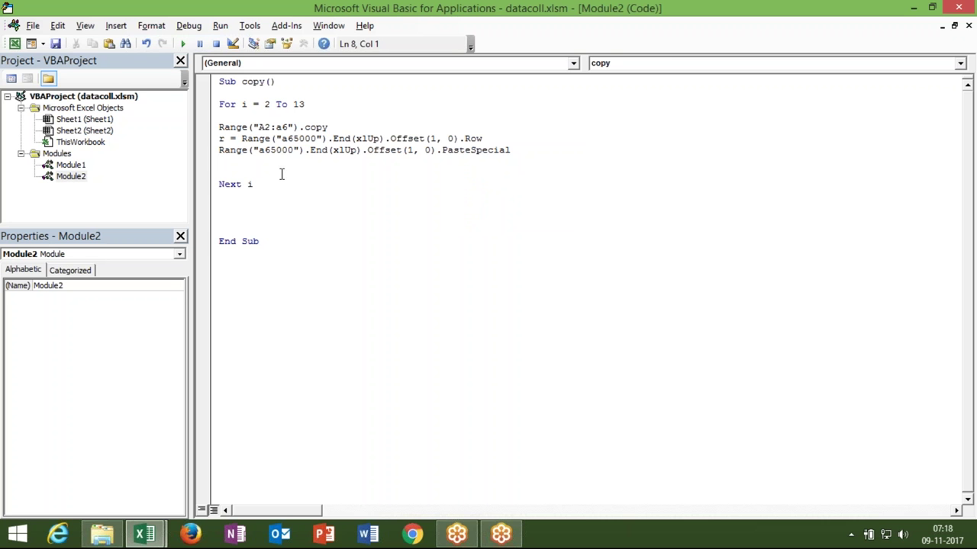
click(255, 168)
key(Return)
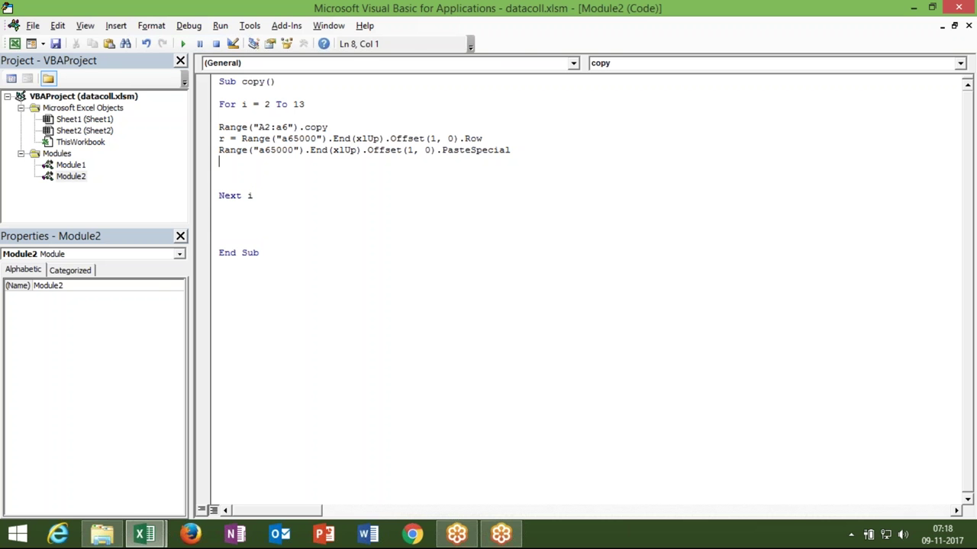
key(alt+F11)
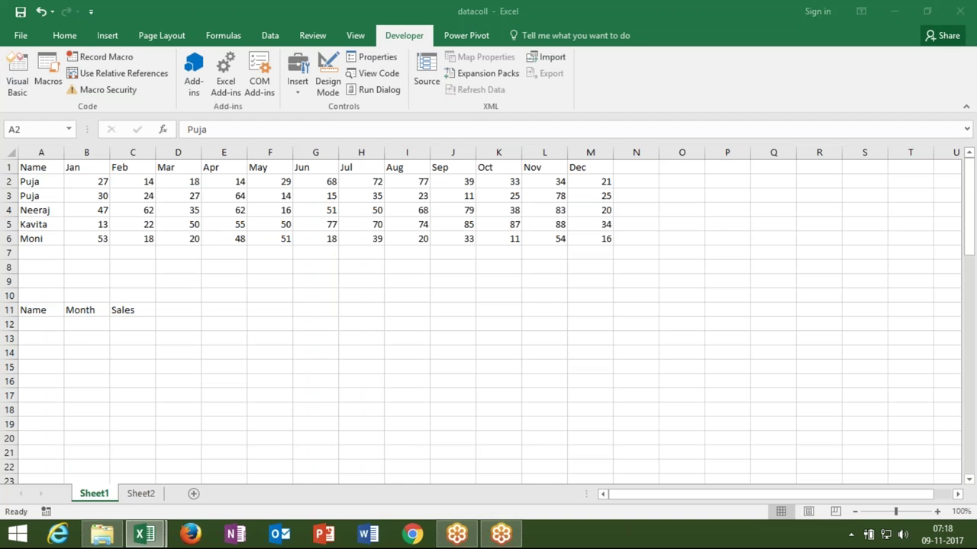
- Copy the five names from A2:A6 into A12:A16, then return to the macro code
key(ctrl+shift+Down)
key(ctrl+c)
click(39, 324)
key(ctrl+v)
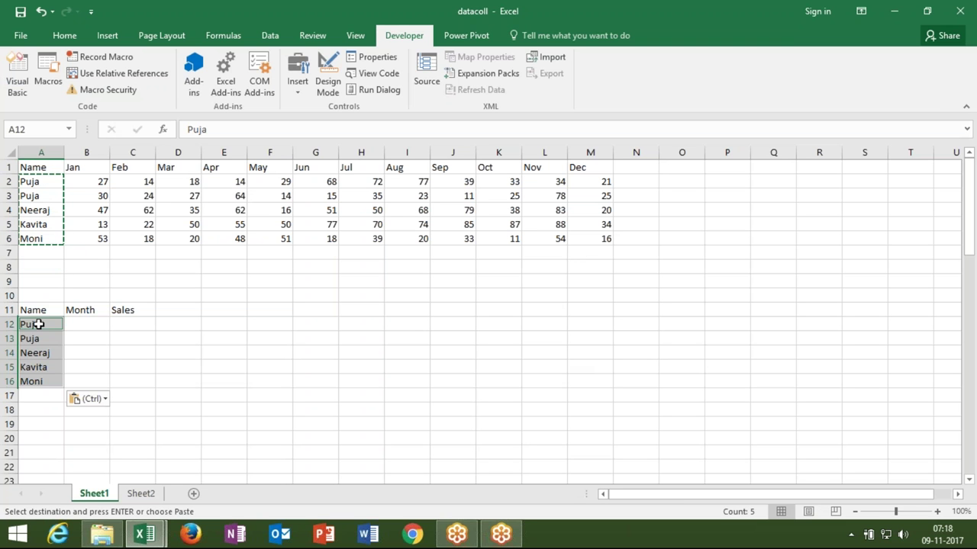
click(41, 367)
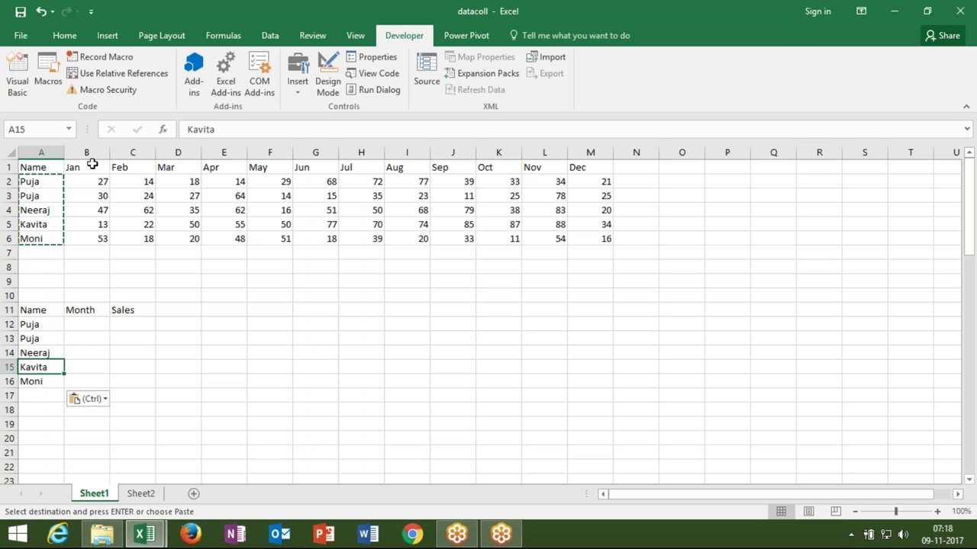
key(alt+F11)
text(ra)
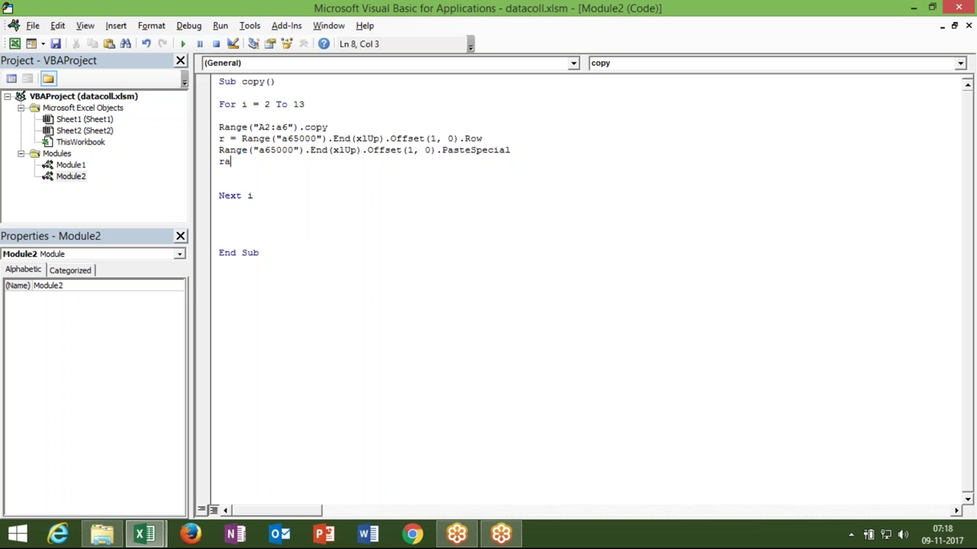
text(nge)
- Erase the partly typed word and undo an accidental paste of names
key(BackSpace)
key(BackSpace)
key(BackSpace)
key(BackSpace)
key(BackSpace)
key(ctrl+v)
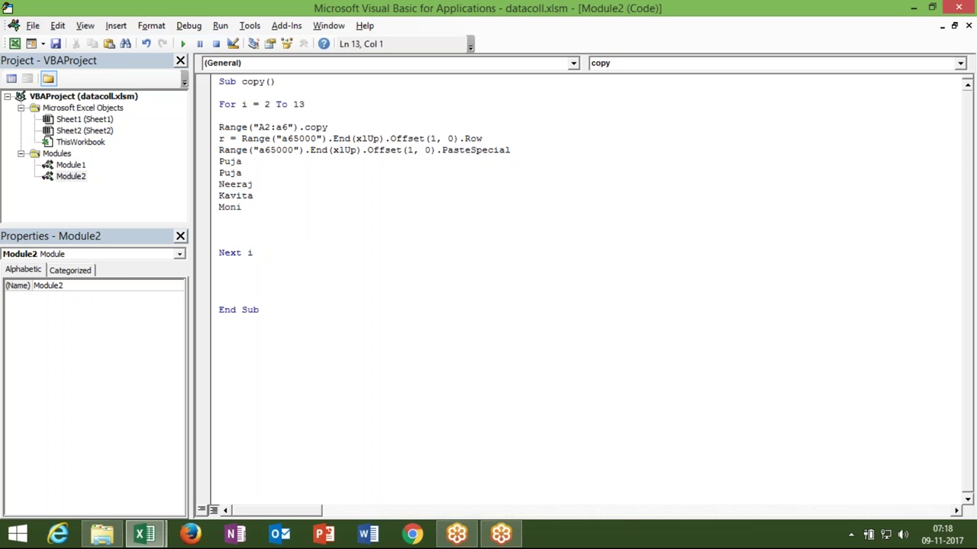
key(ctrl+z)
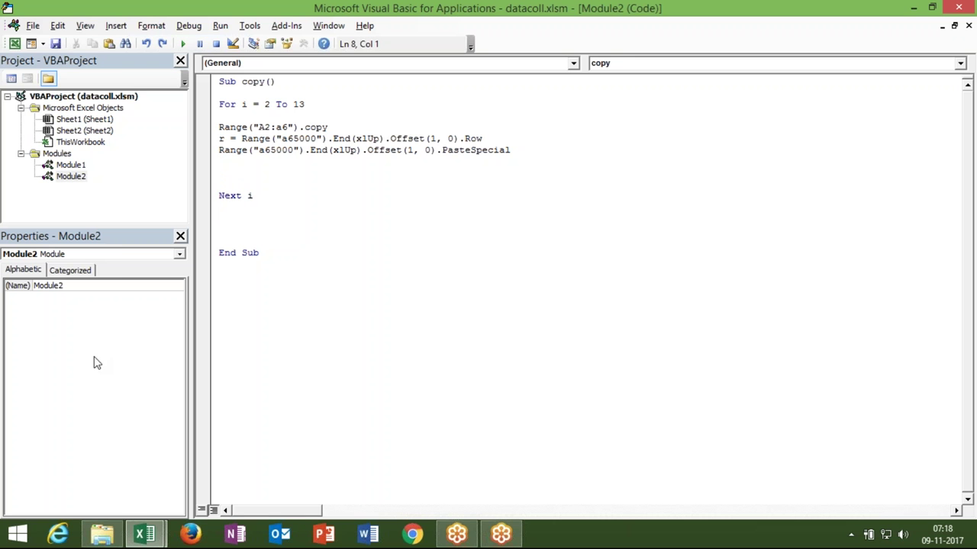
- Add the line Range("A65000").End(xlUp).Offset(0, 1).Select and start a new line
text(range)
text(("A65000)
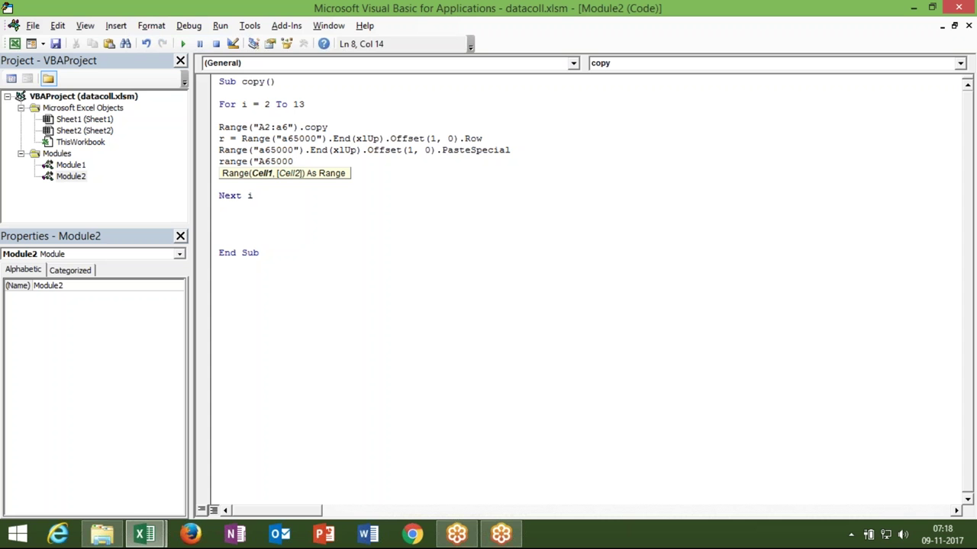
text(").en)
key(Tab)
text(()
key(Down)
key(Down)
key(Down)
key(Down)
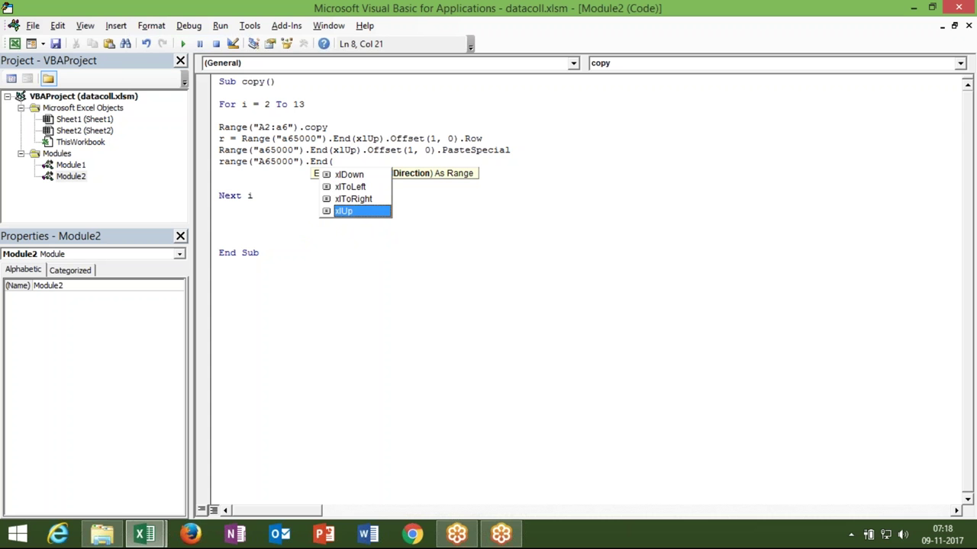
key(Tab)
text())
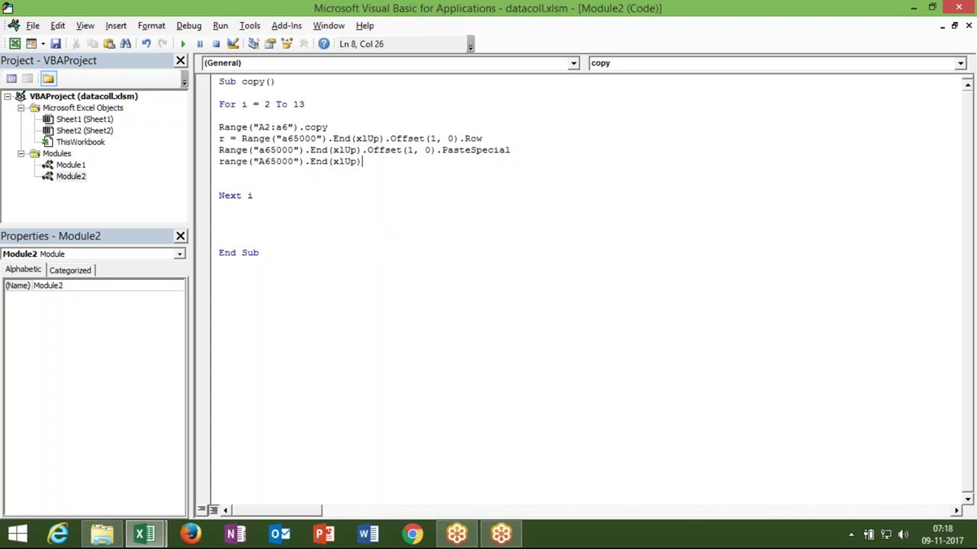
text(.o)
key(Tab)
text((0,1)
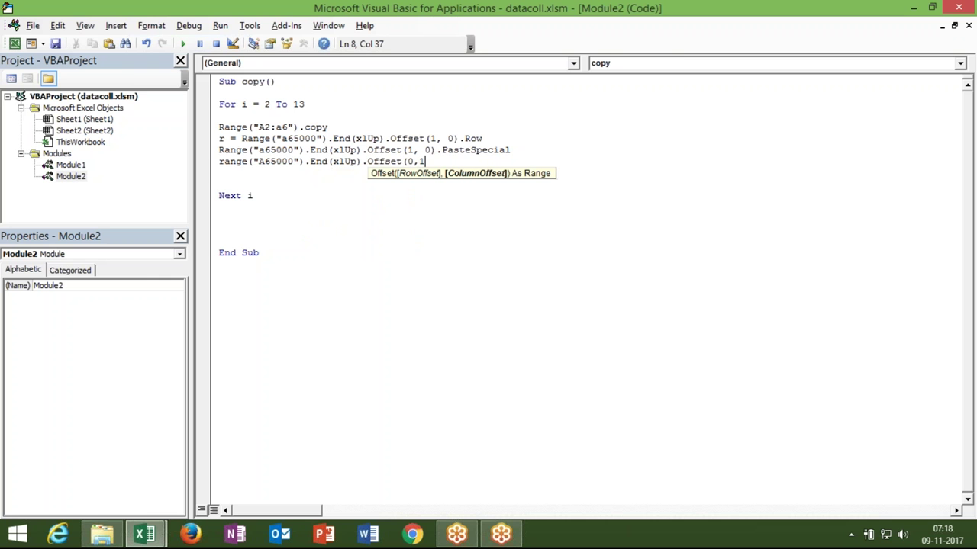
text())
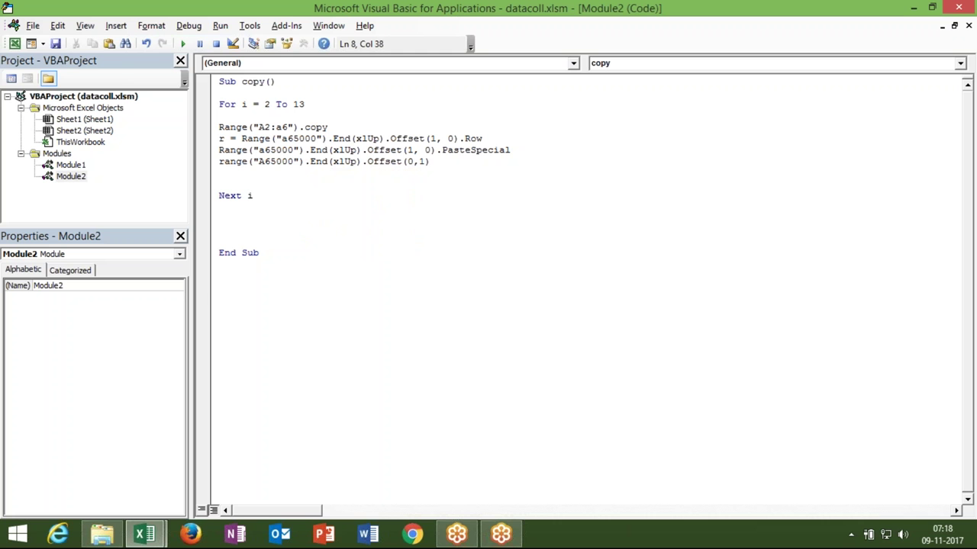
text(.)
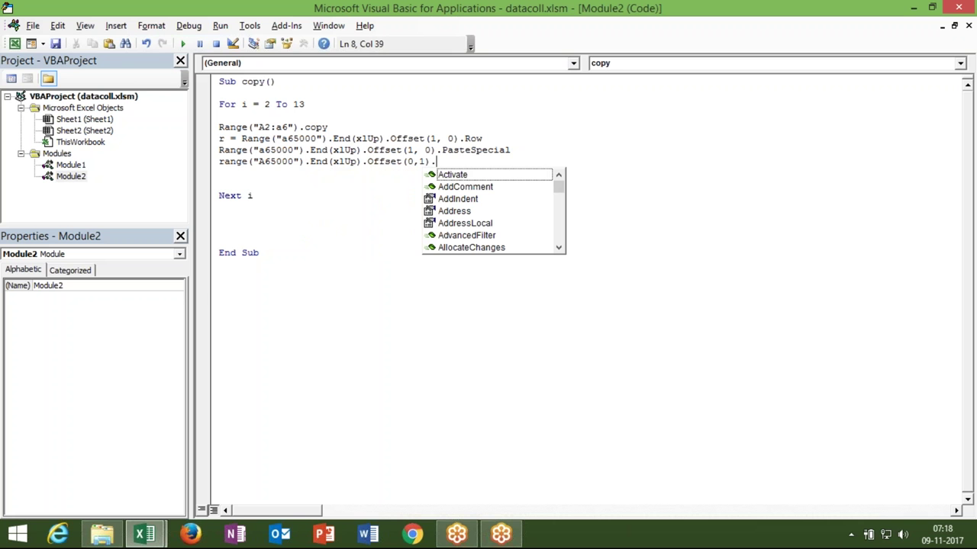
text(v)
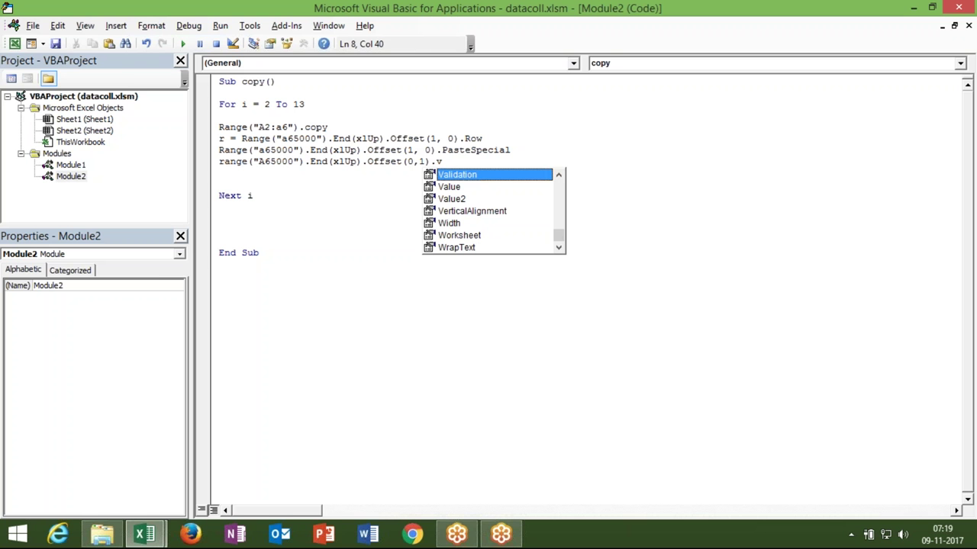
key(BackSpace)
text(s)
key(Tab)
key(Return)
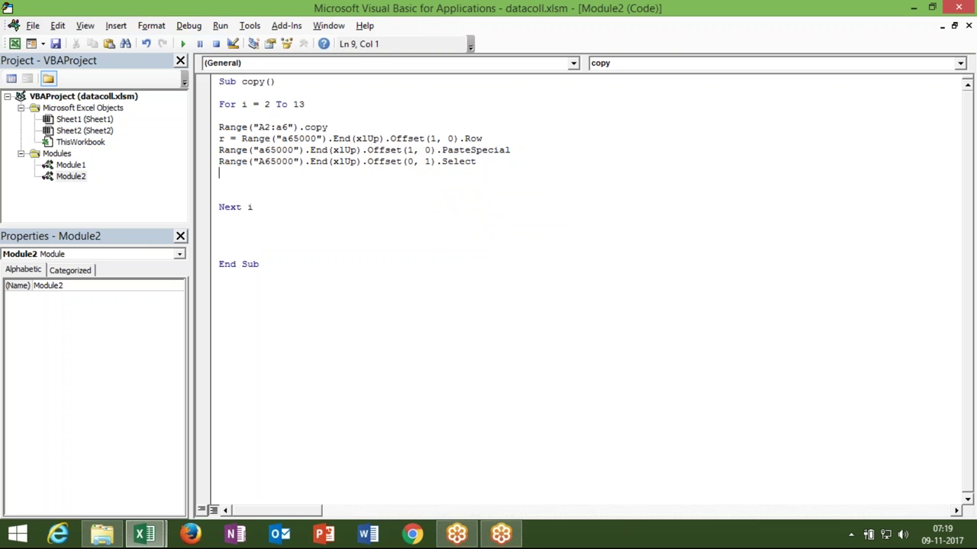
- Type Range(ActiveCell, ActiveCell.End(xlUp).Offset(1,0)).Value = Cells( using IntelliSense completions
text(range)
text((activecell)
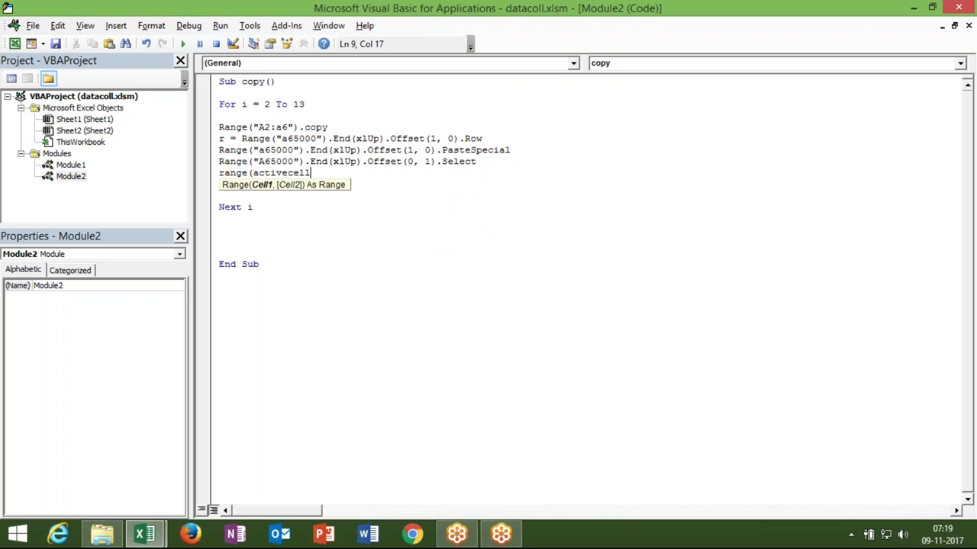
text(,activecell.end)
key(Tab)
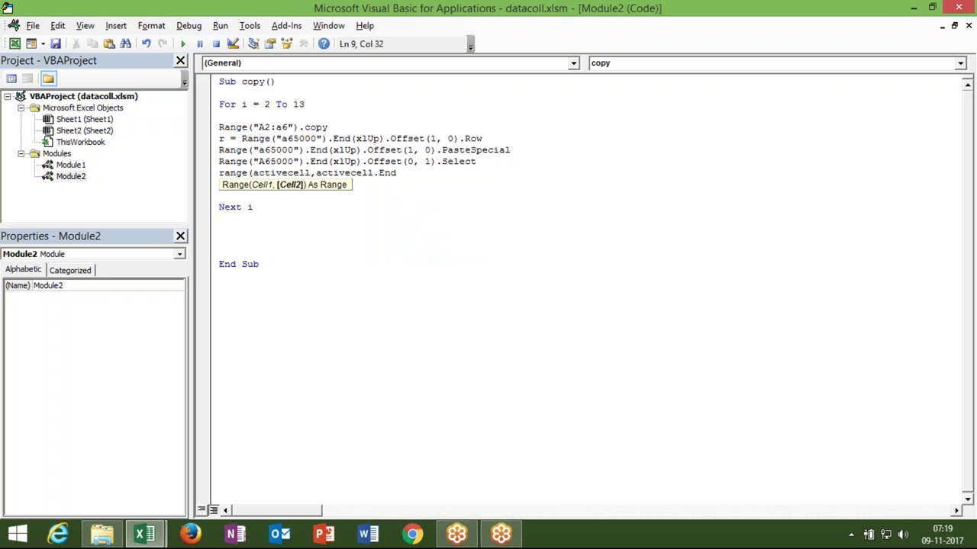
text(()
key(Down)
key(Down)
key(Down)
key(Tab)
text().of)
key(Tab)
text((1,0)))
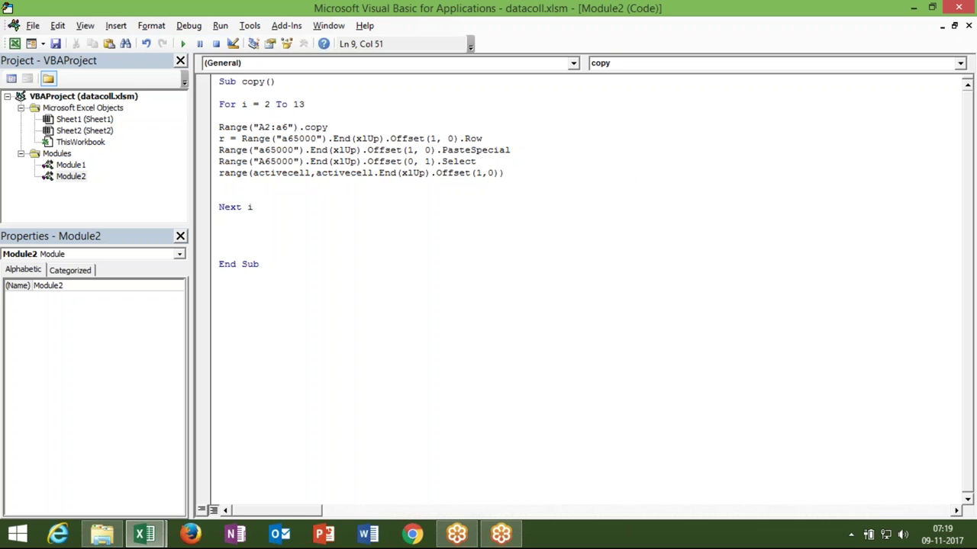
text(.)
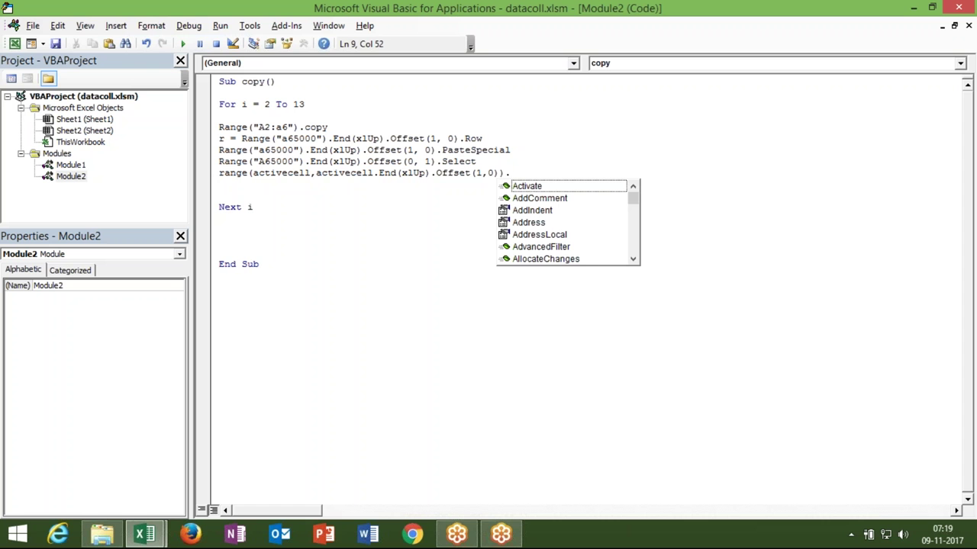
text(v)
text(a)
key(Tab)
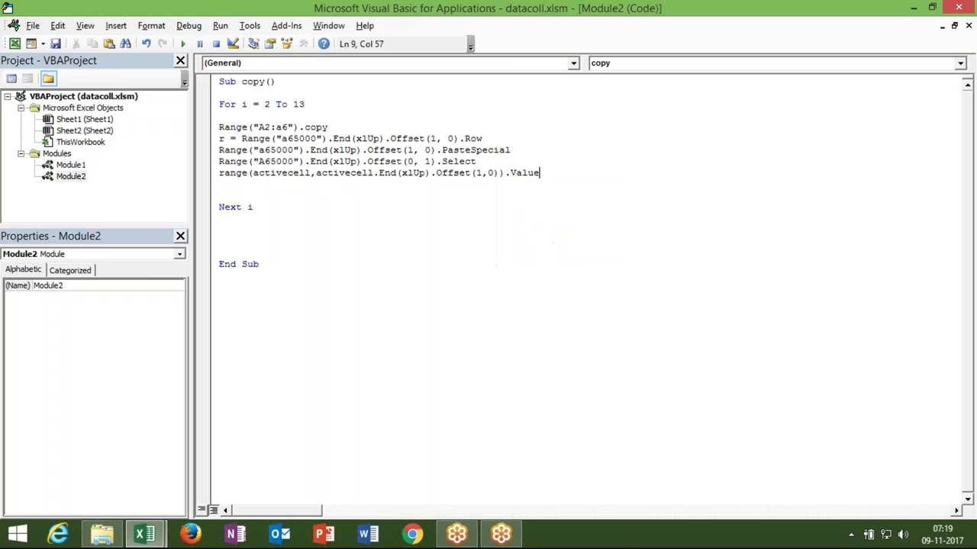
text(=cells()
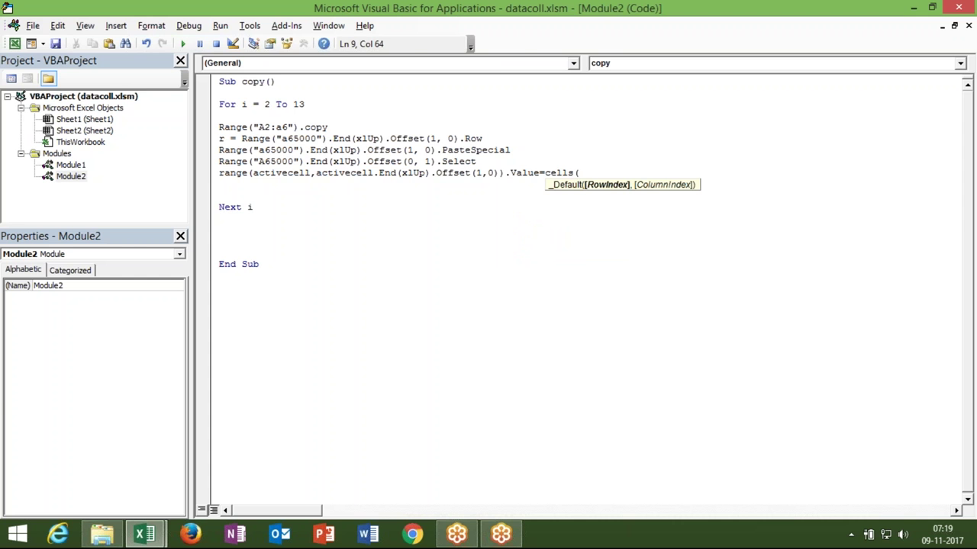
- On the worksheet, look at the Jan and Feb month headers in B1 and C1
key(alt+F11)
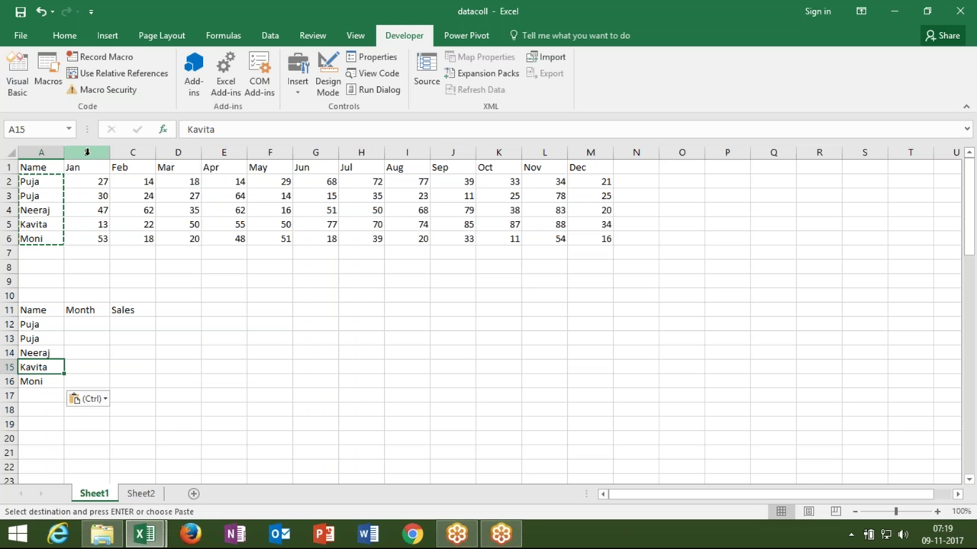
click(84, 167)
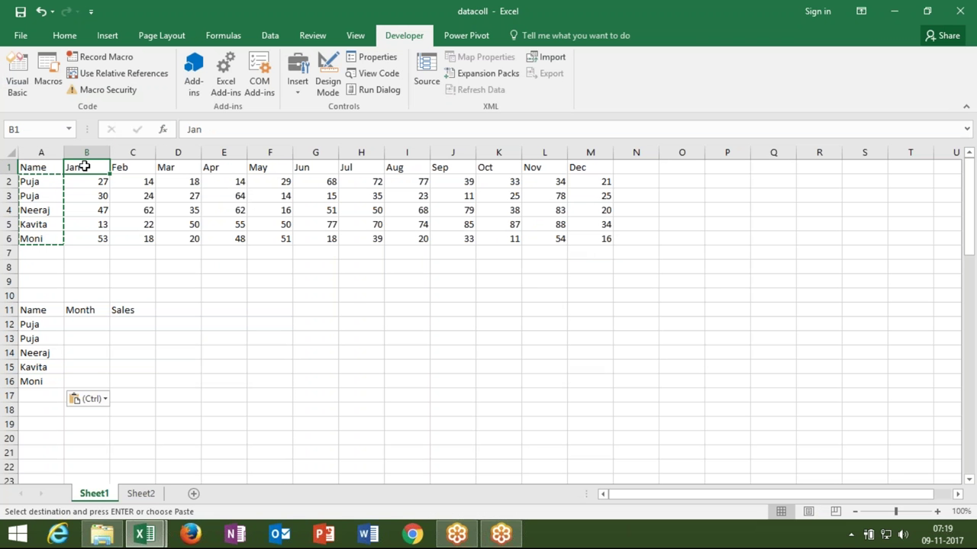
click(120, 166)
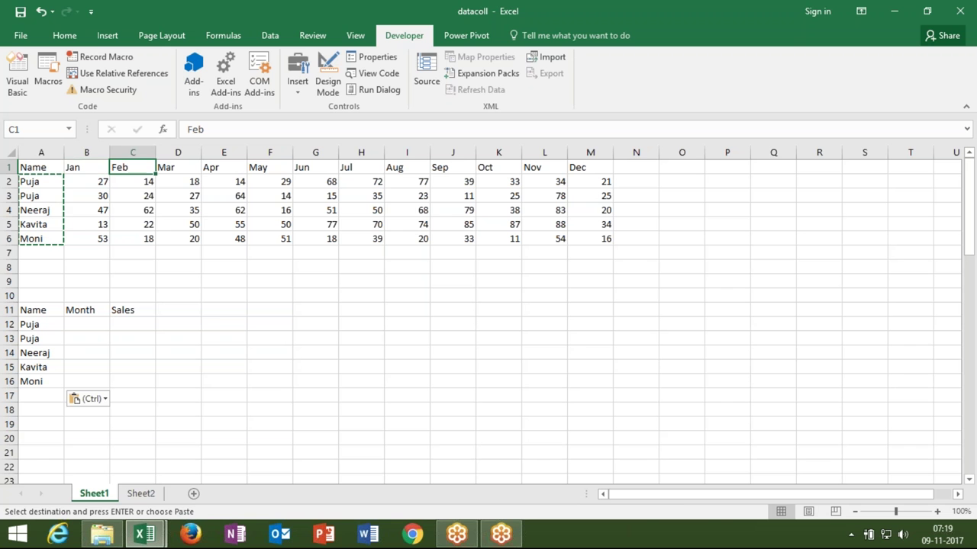
- Finish line 9 with Cells(1, i).Value, after checking column D on the sheet
click(179, 154)
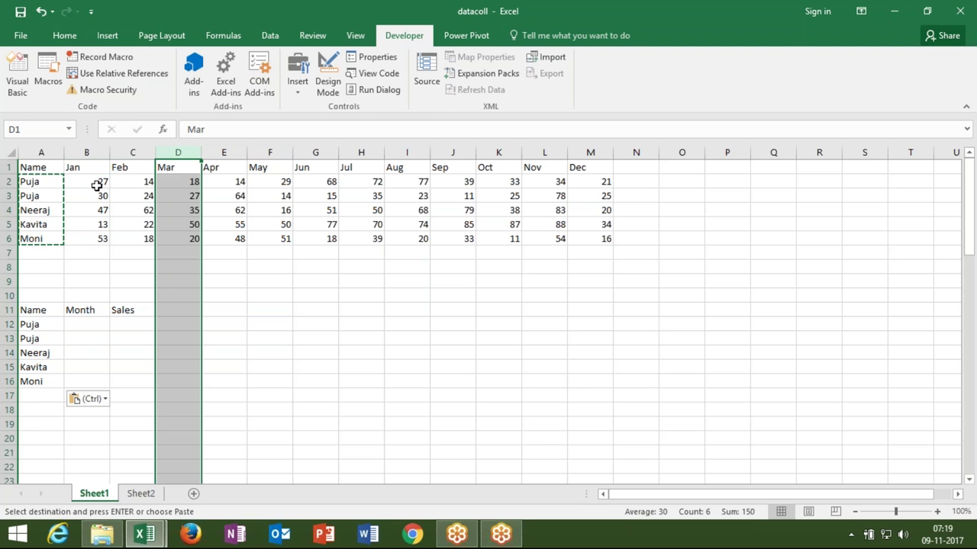
key(alt+F11)
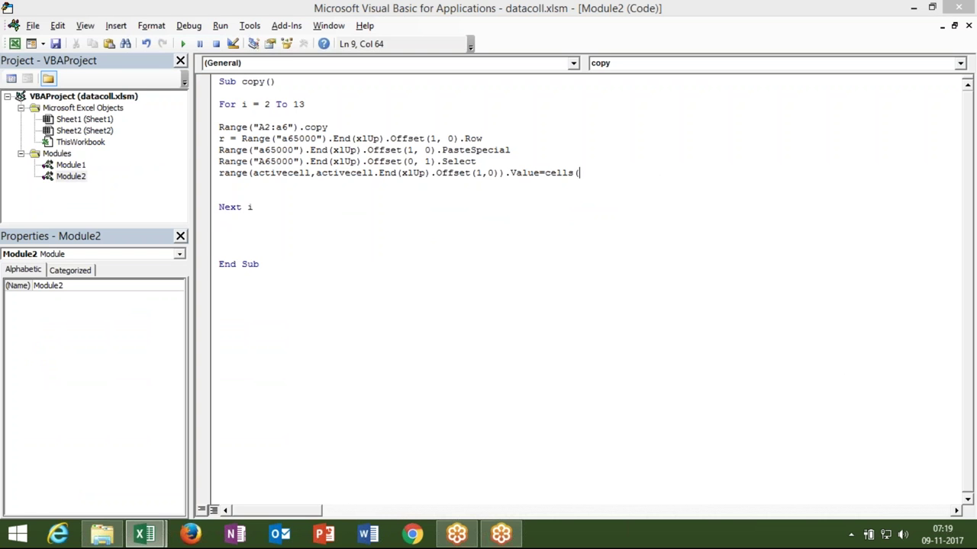
text(1)
text(,i).valu)
text(e)
click(211, 197)
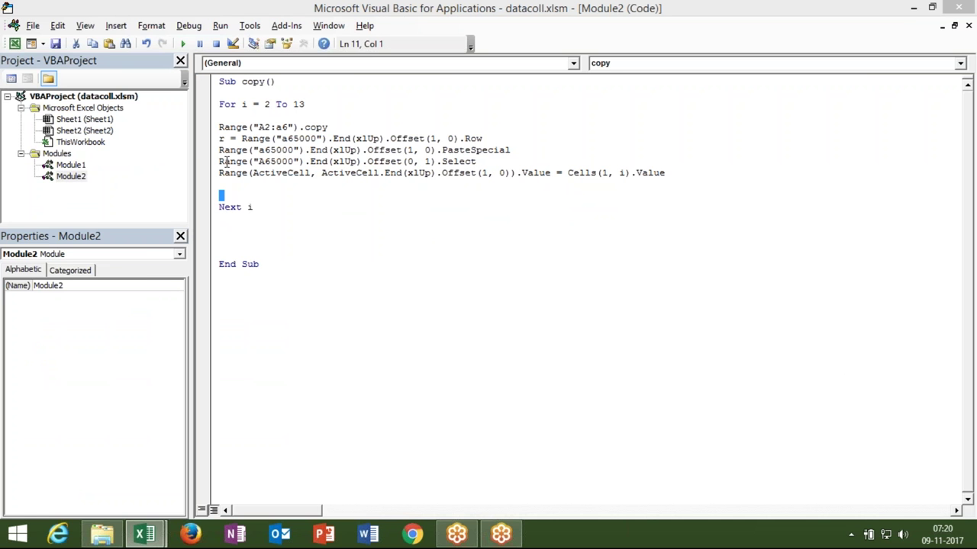
- Back on the worksheet, jump from A20 up to the last name, Moni
double_click(226, 161)
key(alt+F11)
click(49, 434)
key(ctrl+Up)
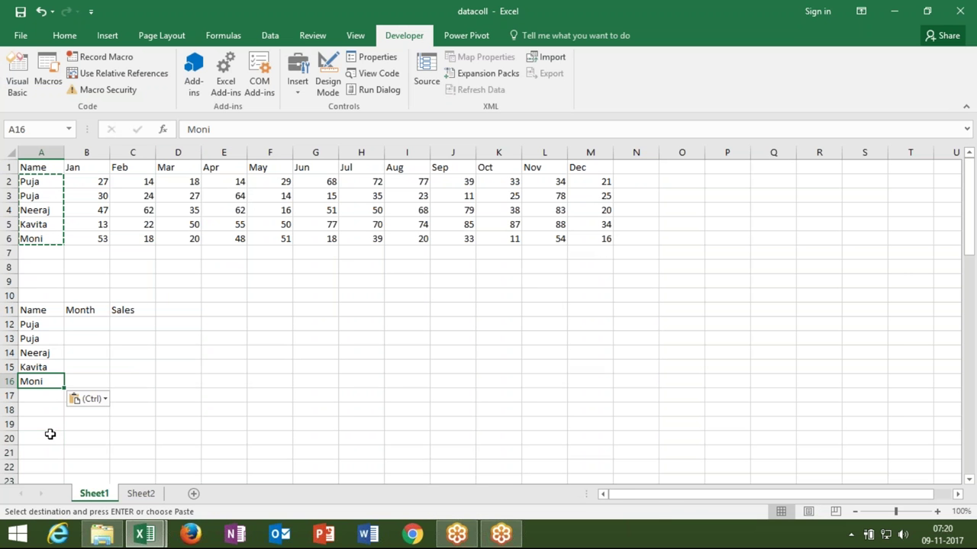
- Compare the Offset arguments on lines 8 and 9 with the Month range B11:B16 on the sheet
key(Down)
key(alt+F11)
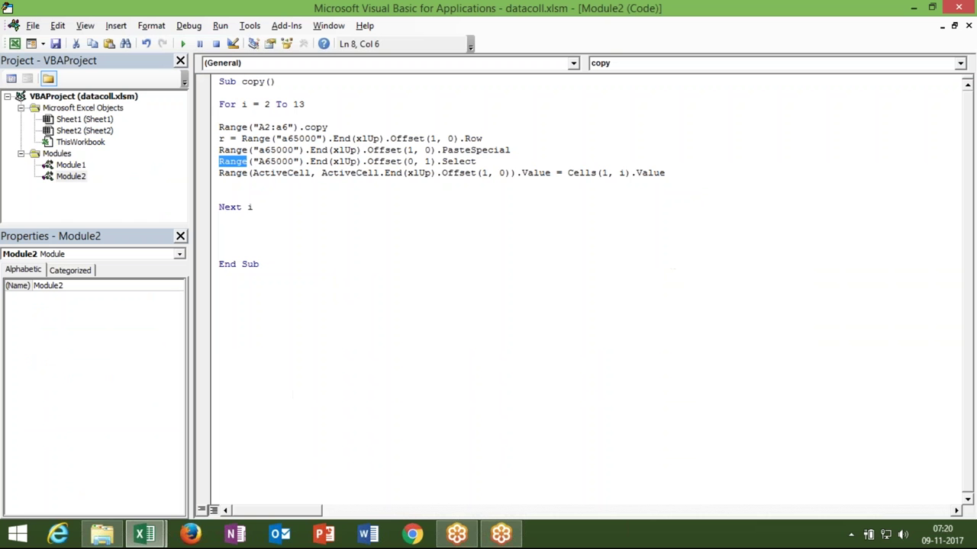
click(413, 162)
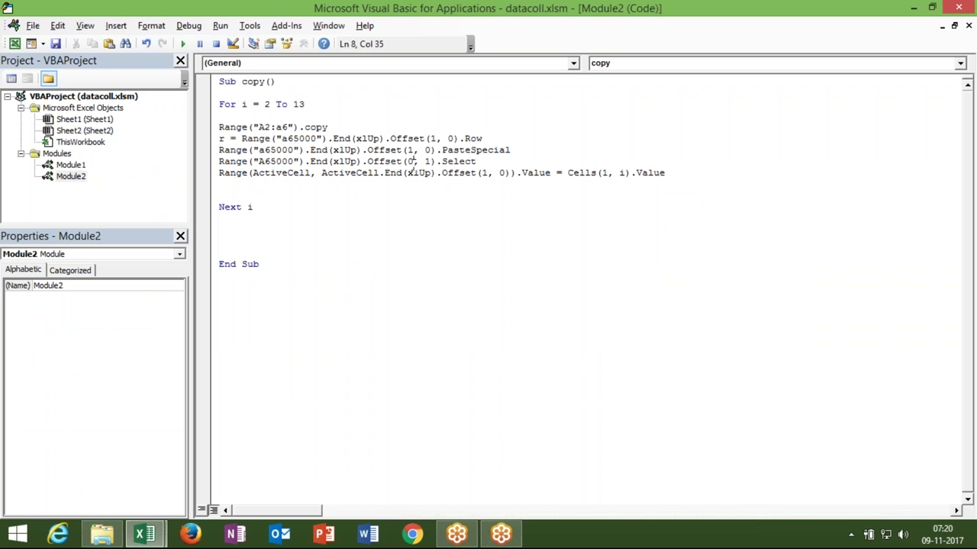
double_click(427, 162)
click(263, 174)
key(alt+F11)
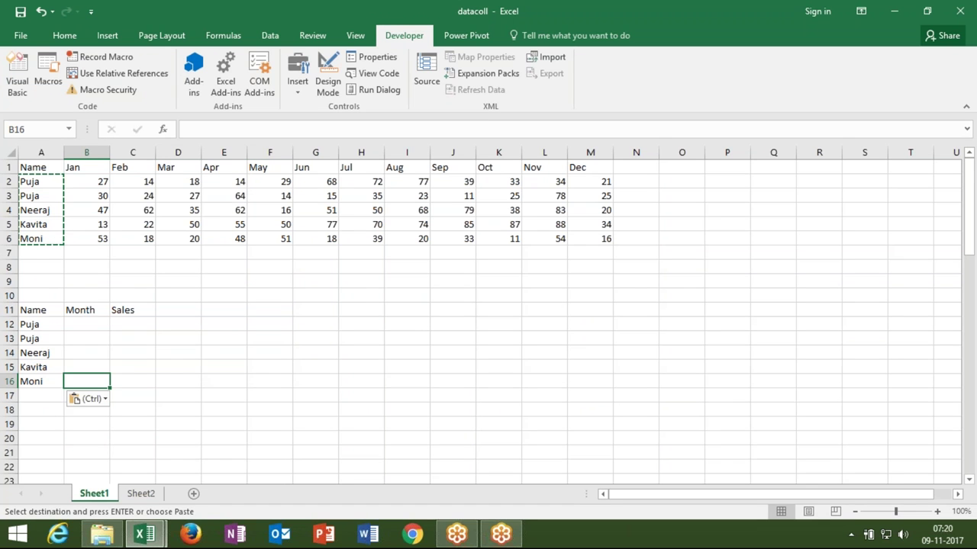
key(ctrl+shift+Up)
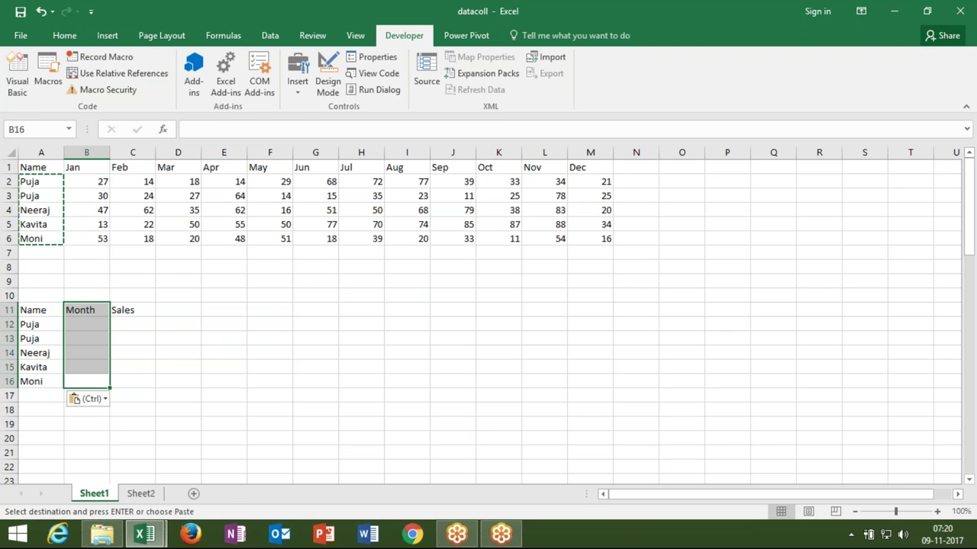
key(alt+F11)
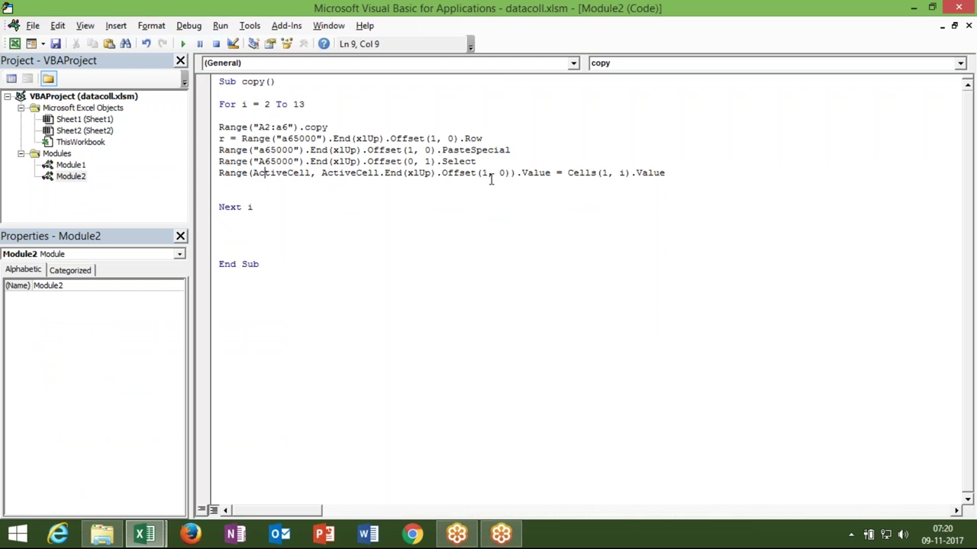
click(488, 172)
key(alt+F11)
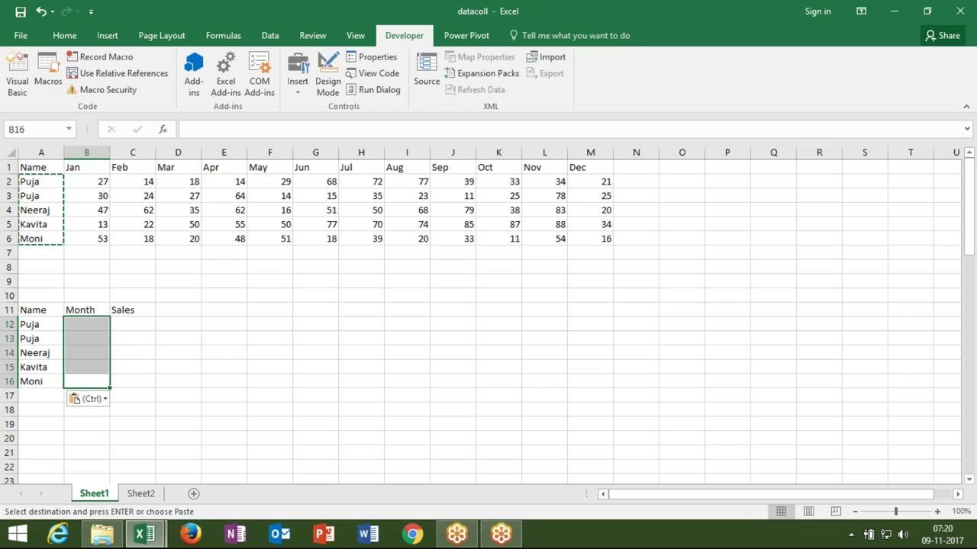
- Copy the Jan header from B1 into B12:B16, then review line 9's End direction
click(89, 162)
key(ctrl+c)
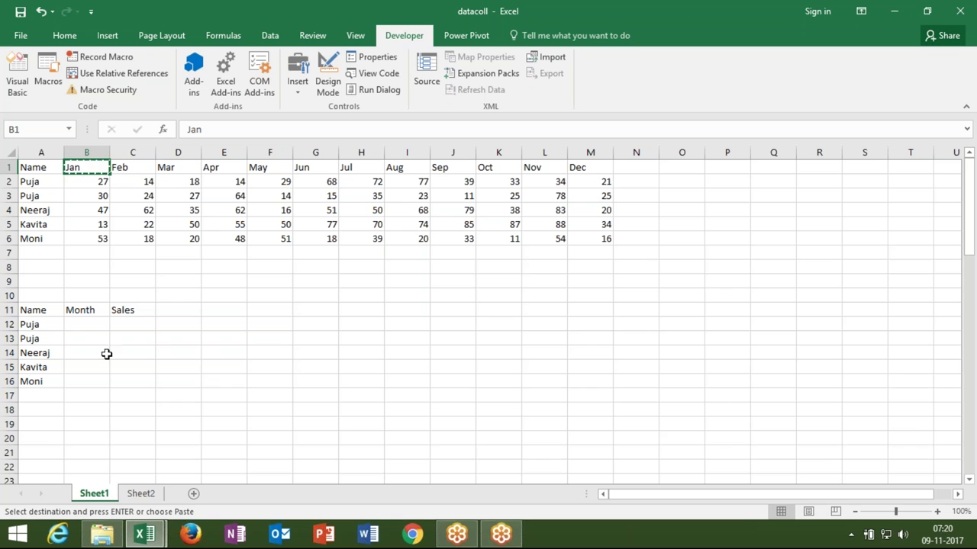
click(96, 328)
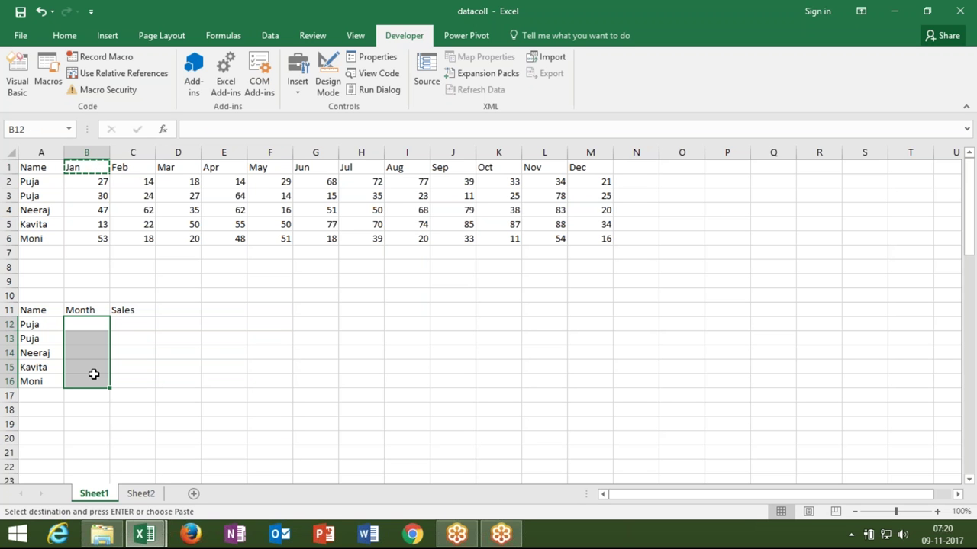
key(ctrl+v)
click(138, 327)
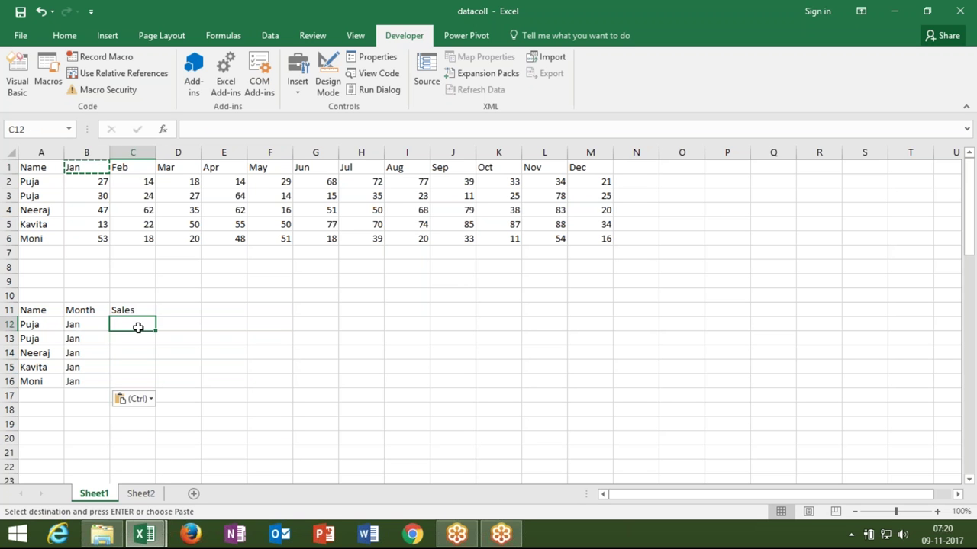
key(alt+F11)
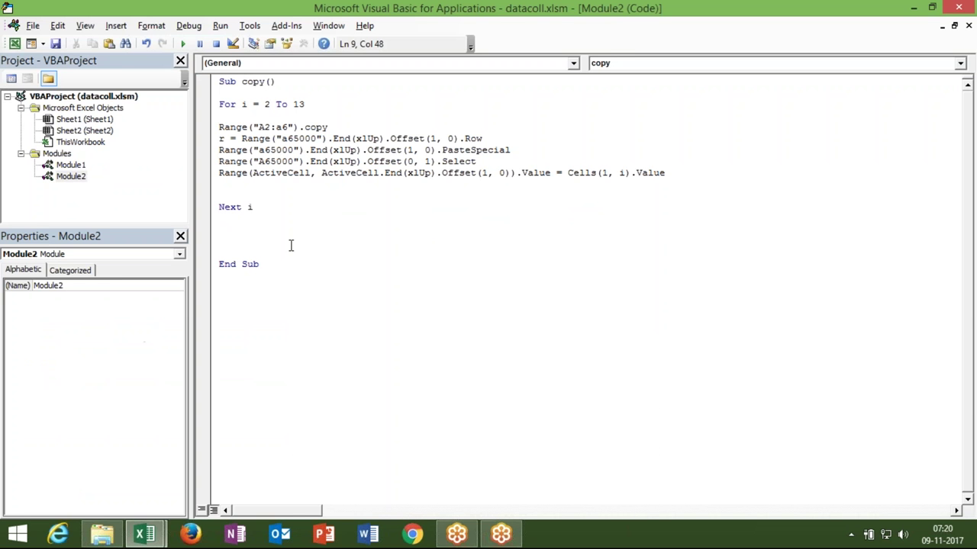
click(419, 173)
key(alt+F11)
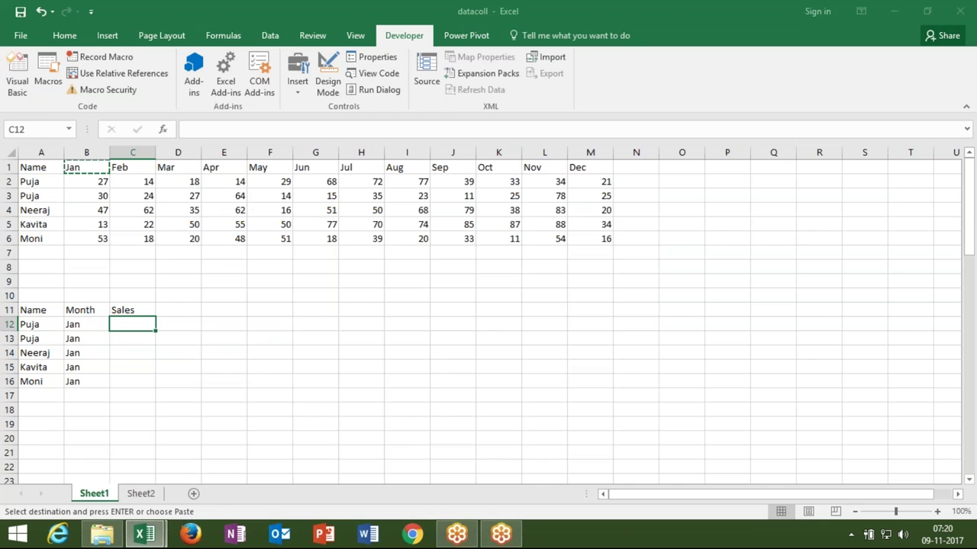
key(alt+F11)
- Inside the For loop, write Range(Cells(2, i), Cells(6, i)).copy and begin a new Range( line
click(237, 194)
text(cell)
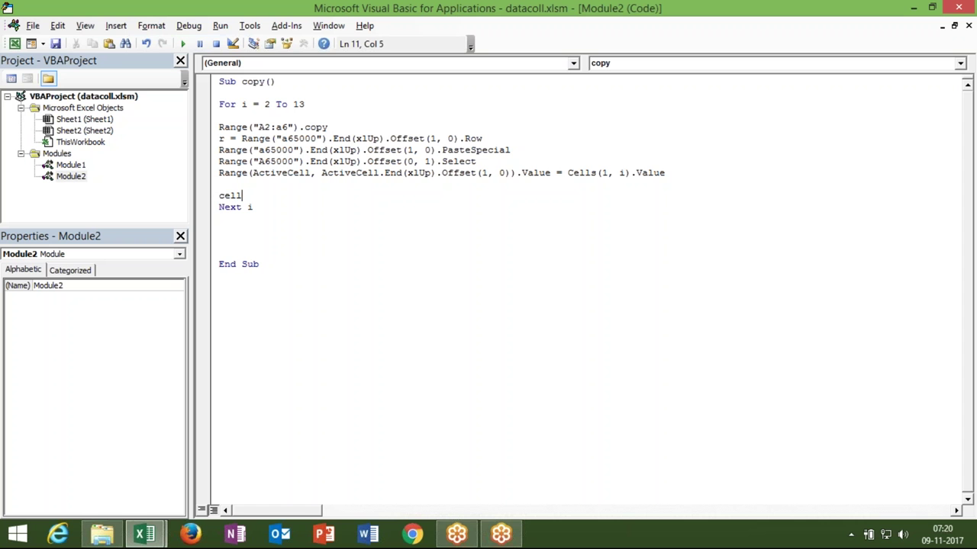
key(BackSpace)
key(BackSpace)
key(BackSpace)
key(BackSpace)
key(BackSpace)
text(range)
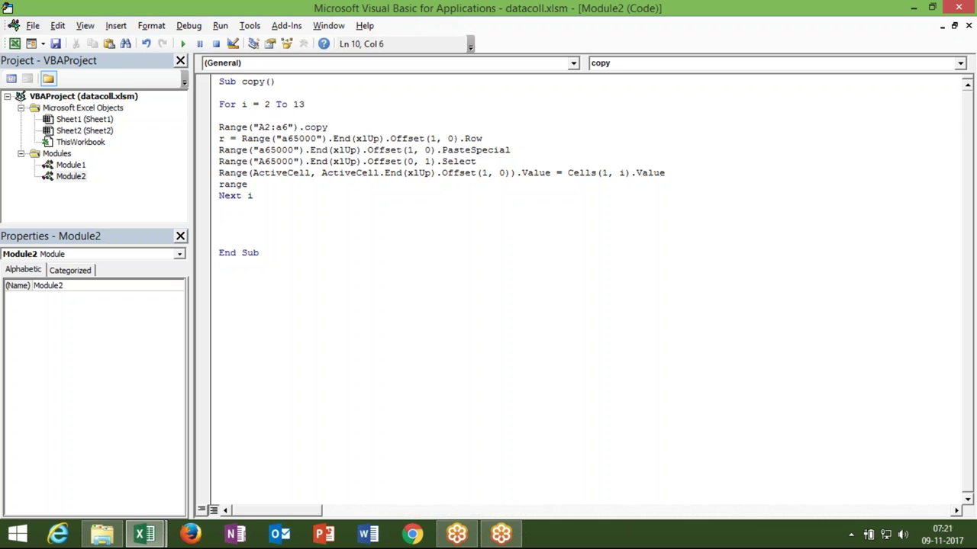
text((cells(1,i)
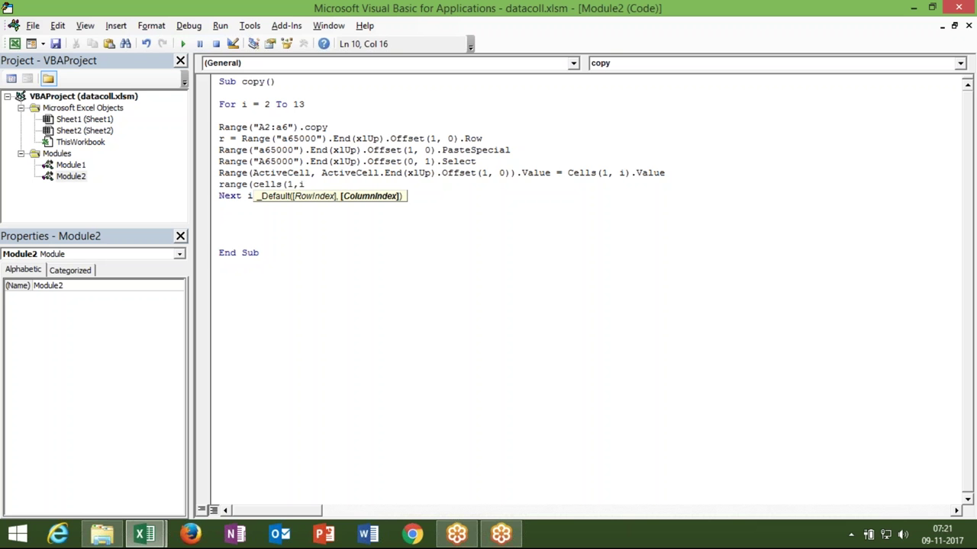
key(BackSpace)
key(BackSpace)
key(BackSpace)
text(2)
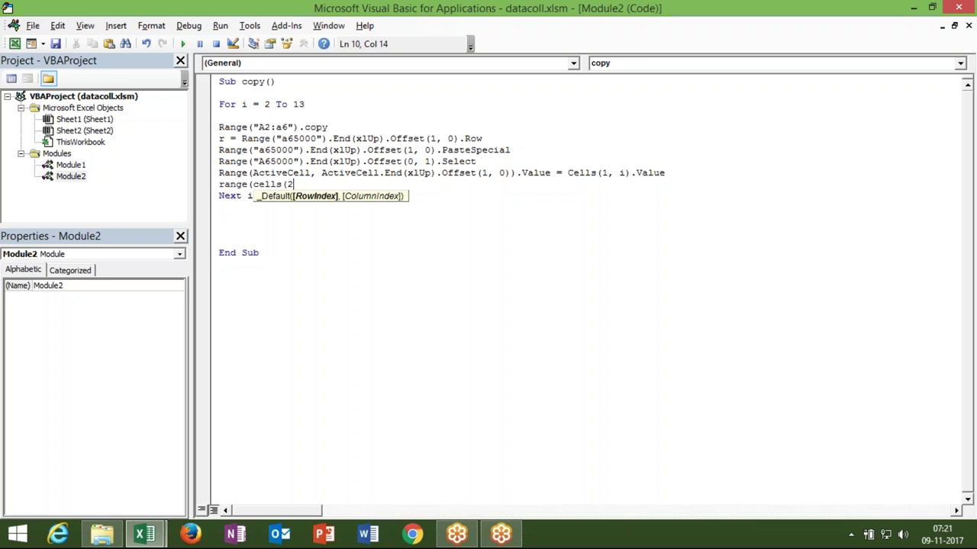
text(,i))
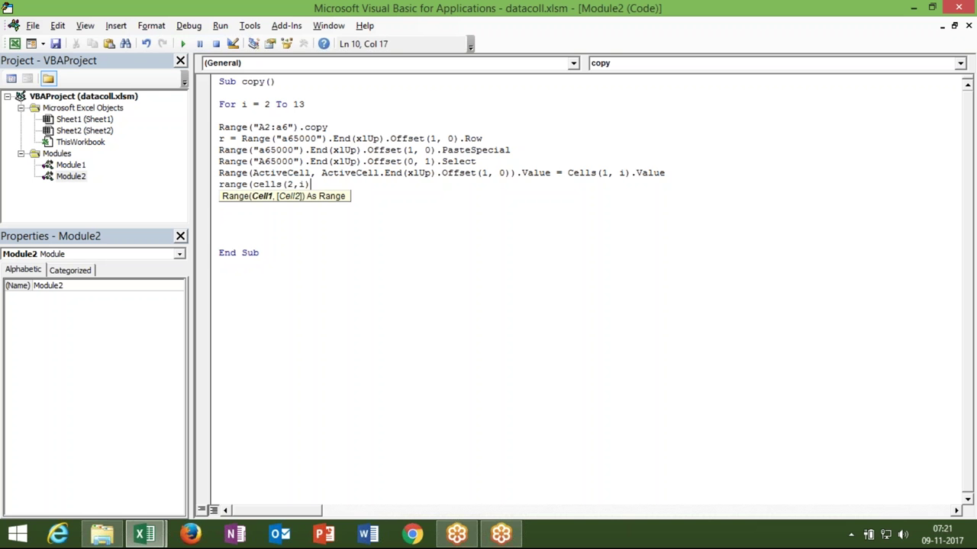
text(,cells)
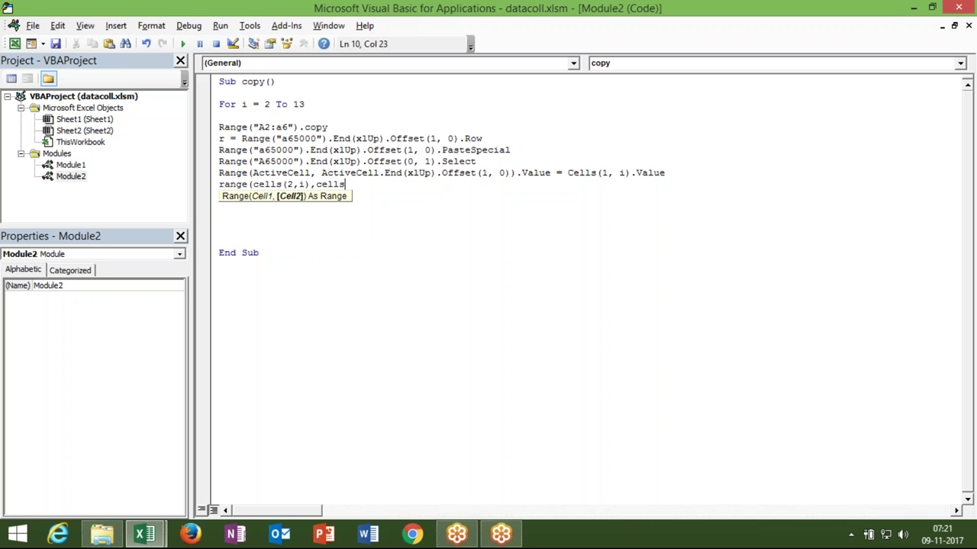
text((6,i)
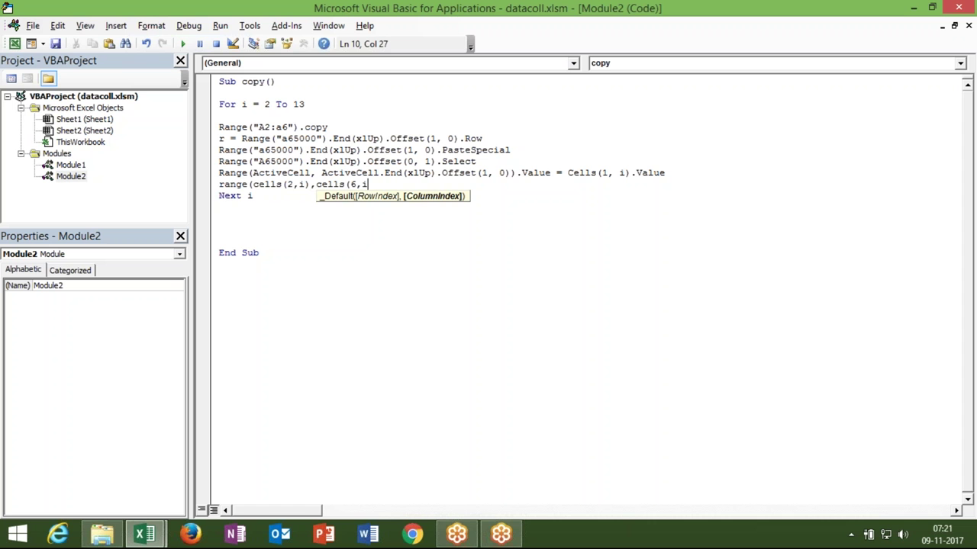
text())
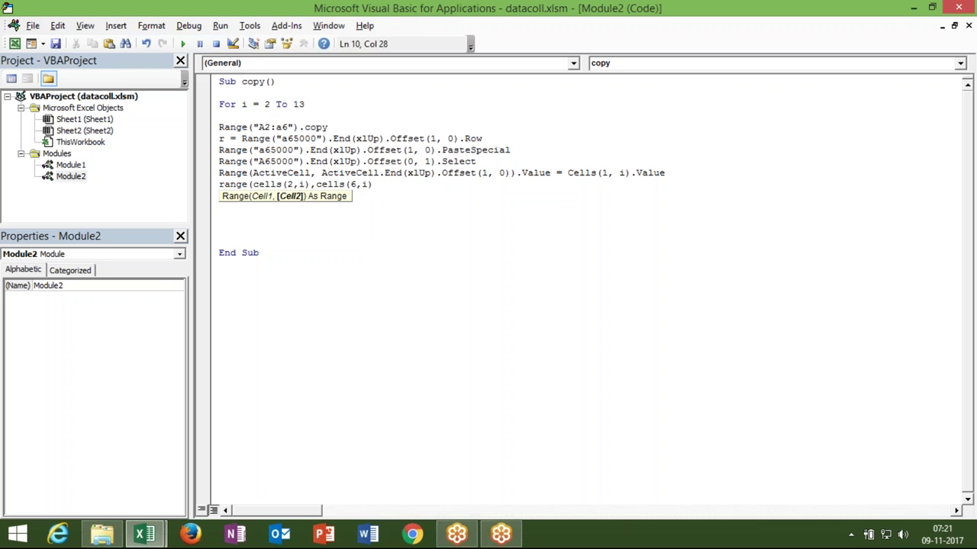
text().se)
key(Tab)
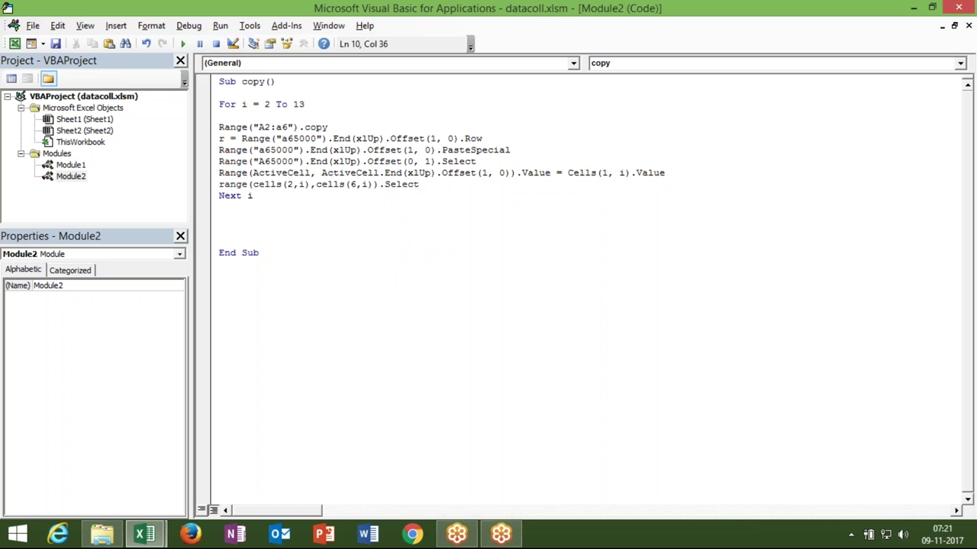
key(BackSpace)
key(BackSpace)
key(BackSpace)
text(.)
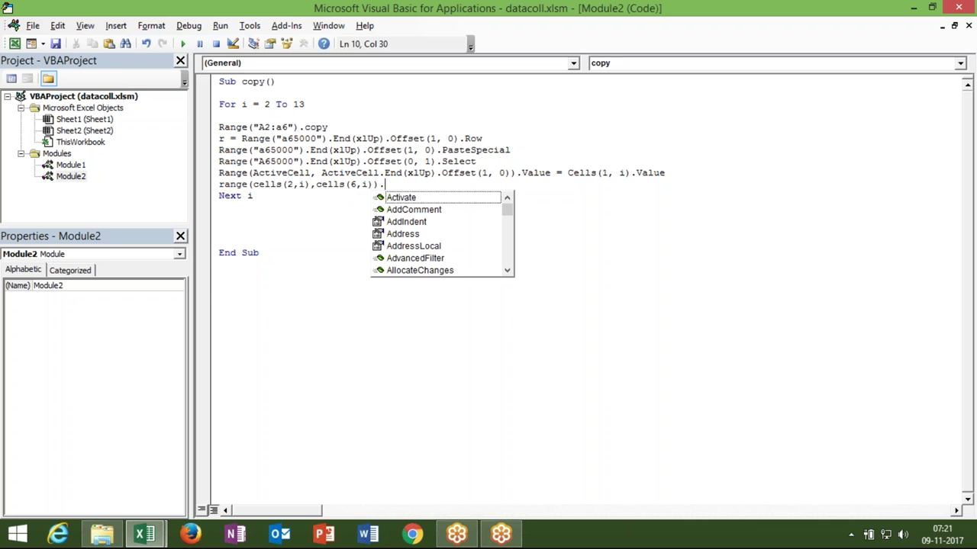
text(copy)
key(Escape)
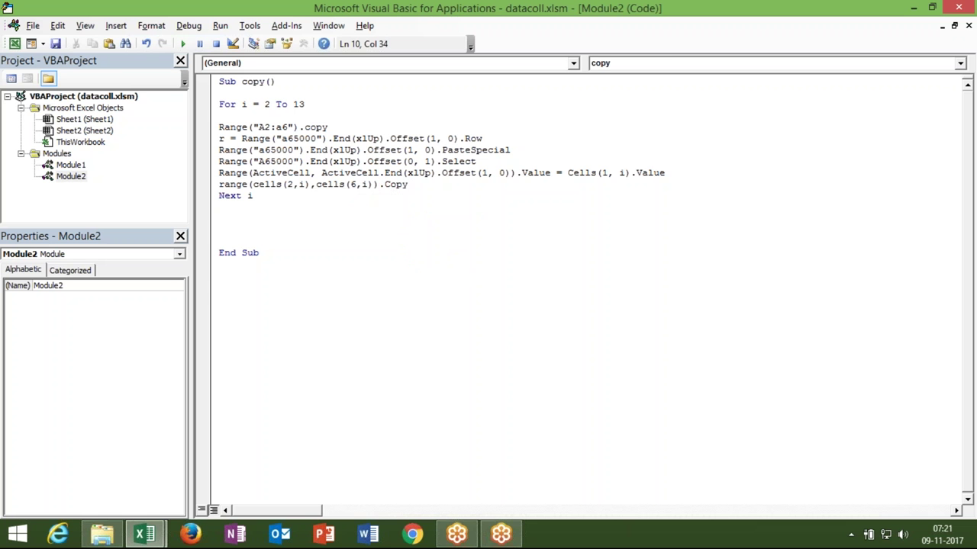
key(Return)
text(range()
- Complete the new line as Range("c" & r).PasteSpecial, checking column C on the sheet along the way
key(alt+F11)
key(alt+F11)
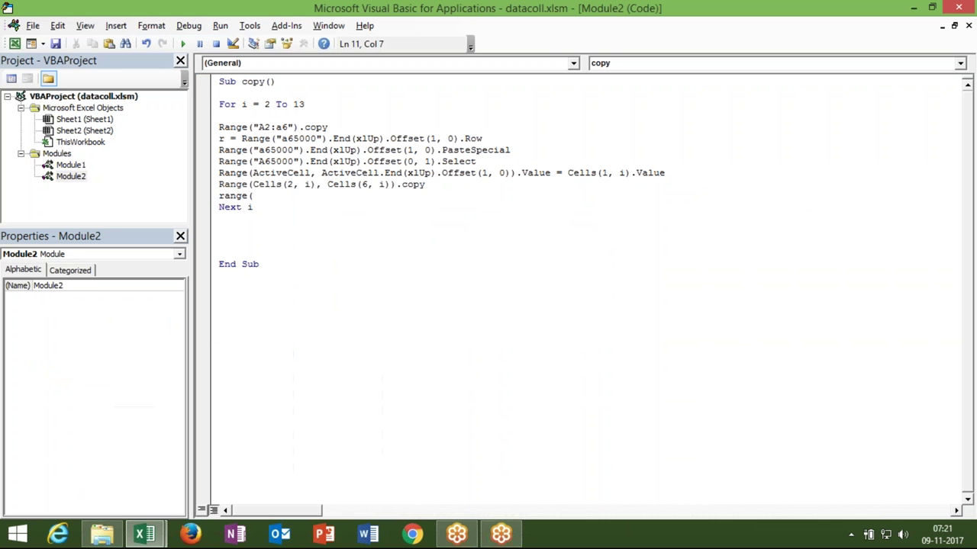
text("c" )
text(& )
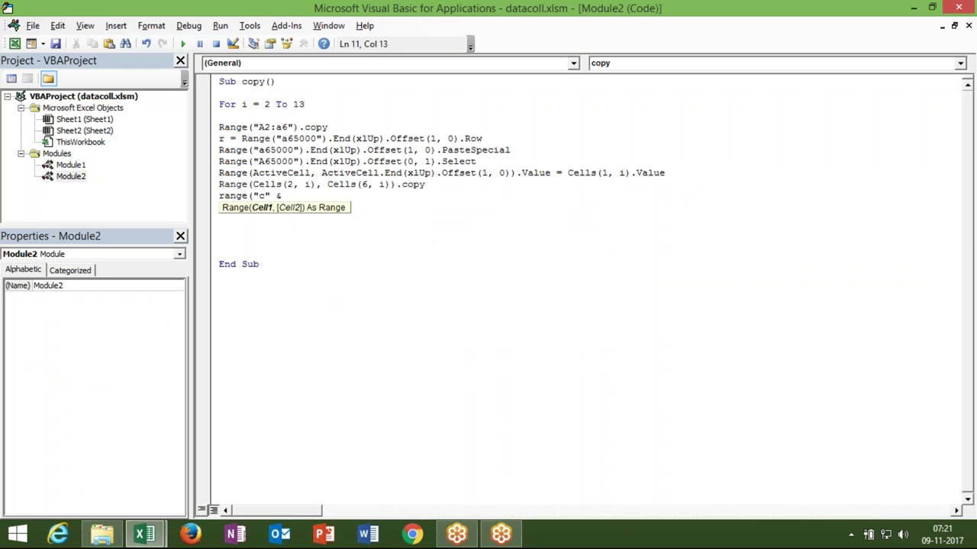
text(r)
key(alt+F11)
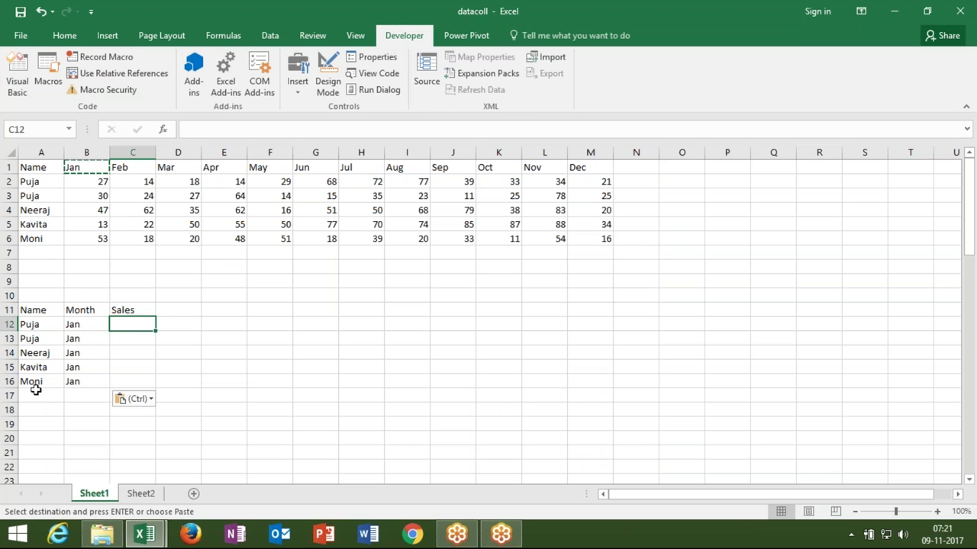
click(36, 390)
key(alt+Tab)
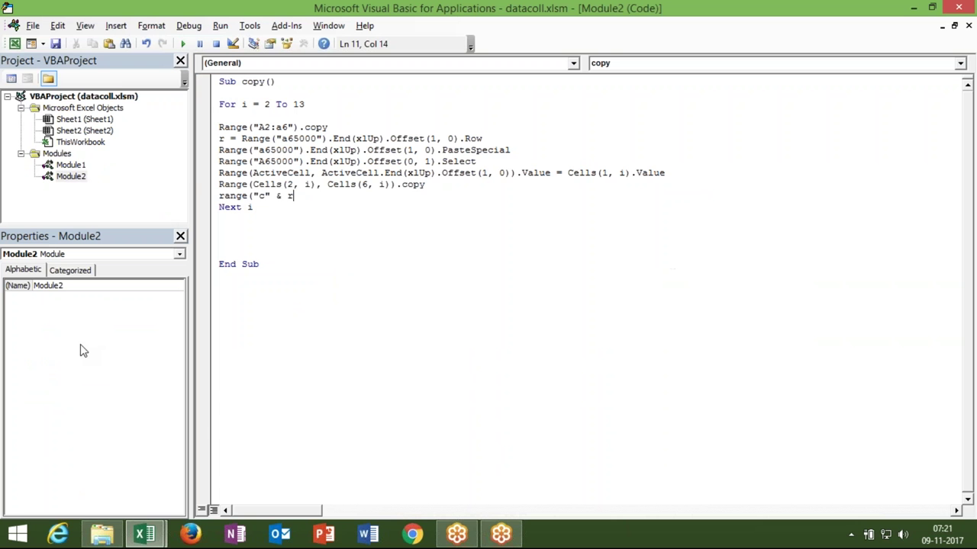
text().p)
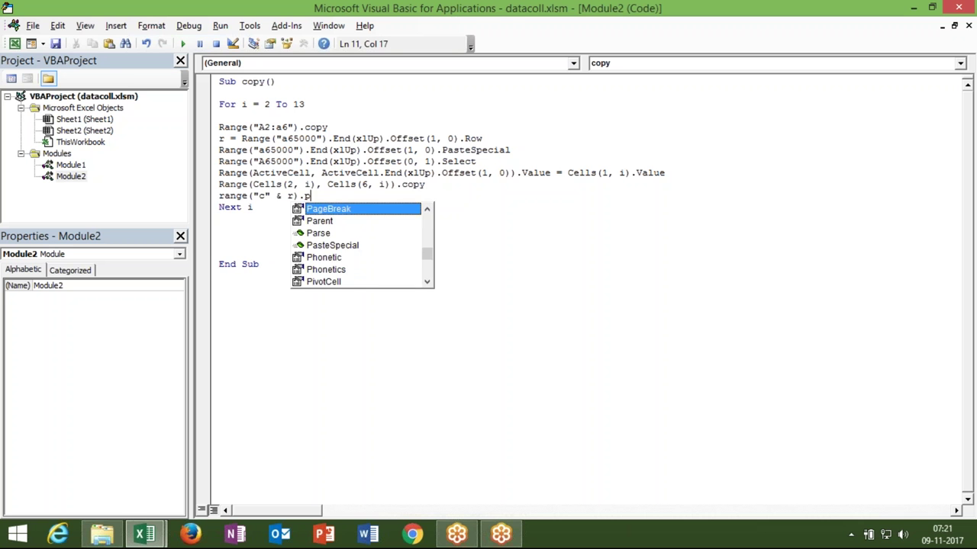
key(Down)
key(Down)
key(Down)
key(Tab)
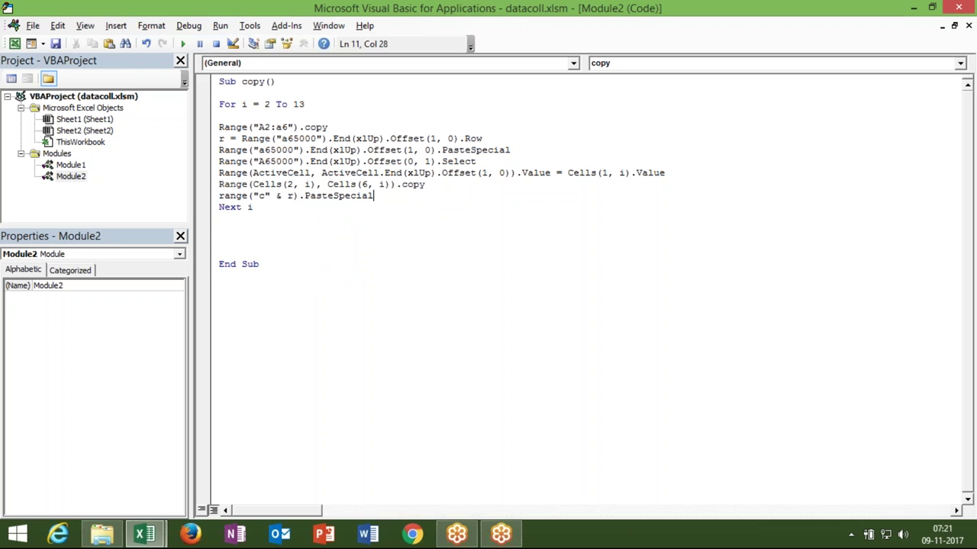
click(277, 230)
- Clear the old test output in A12:B16
key(alt+F11)
key(Up)
key(Up)
key(Up)
key(Up)
key(Up)
key(shift+Right)
key(shift+Down)
key(shift+Down)
key(shift+Down)
key(Delete)
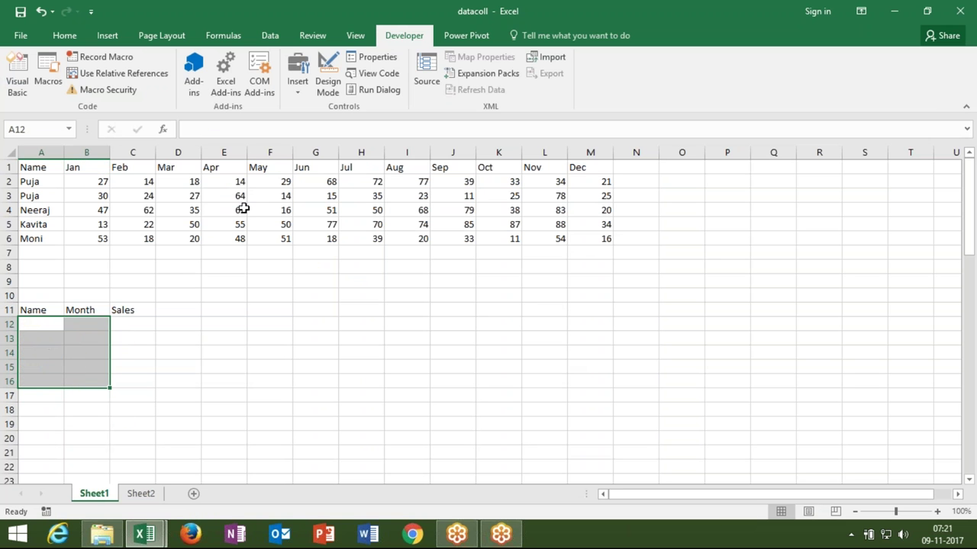
click(217, 195)
- Run the copy macro from the Macros list and dismiss the copy marquee
key(alt+F11)
key(alt+F11)
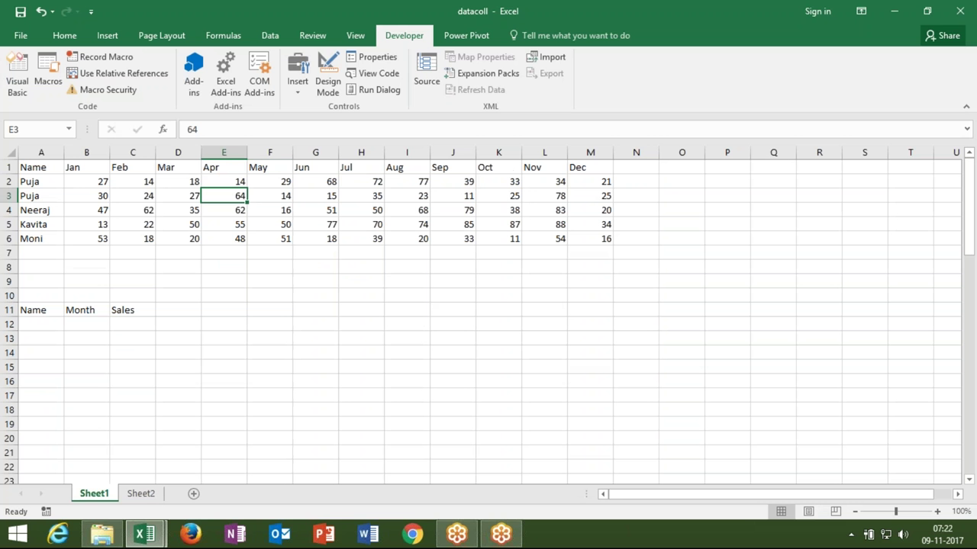
click(49, 84)
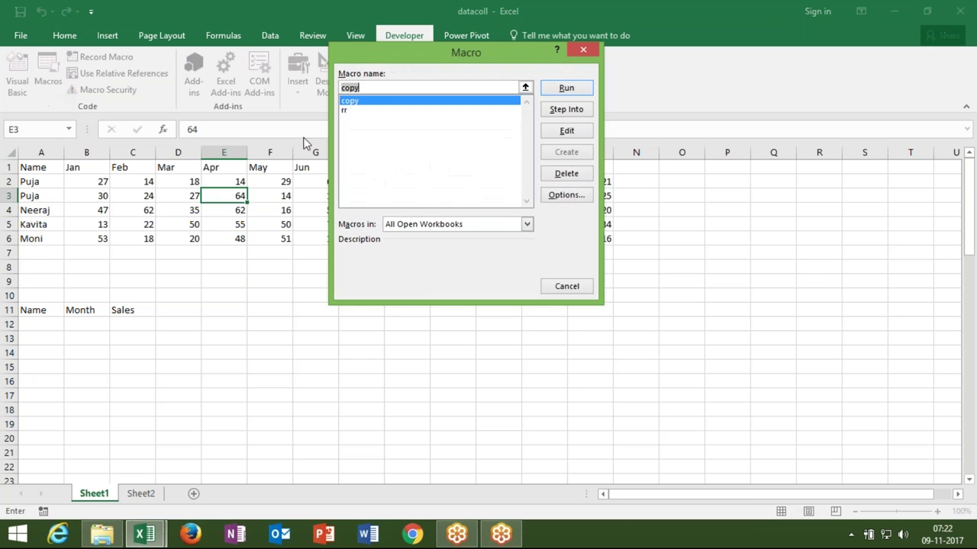
click(566, 88)
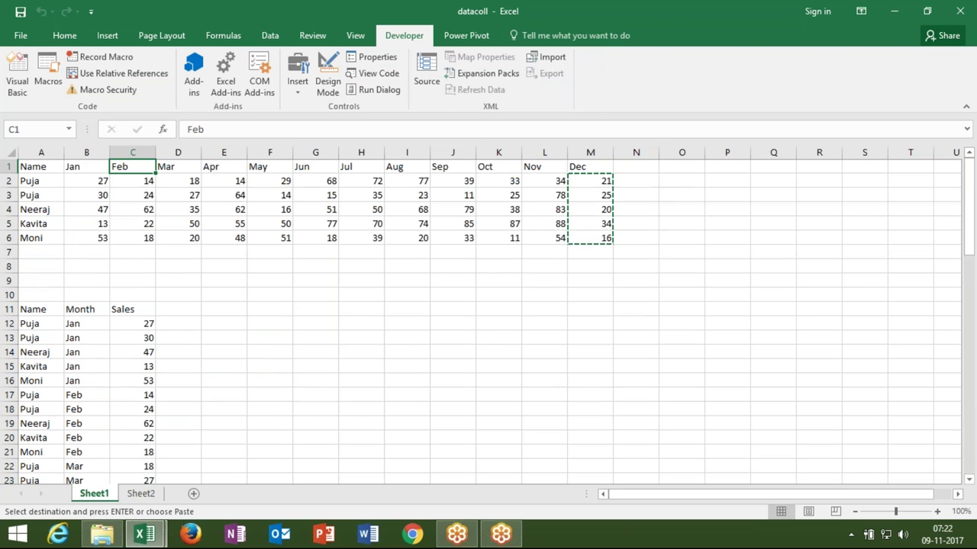
key(Escape)
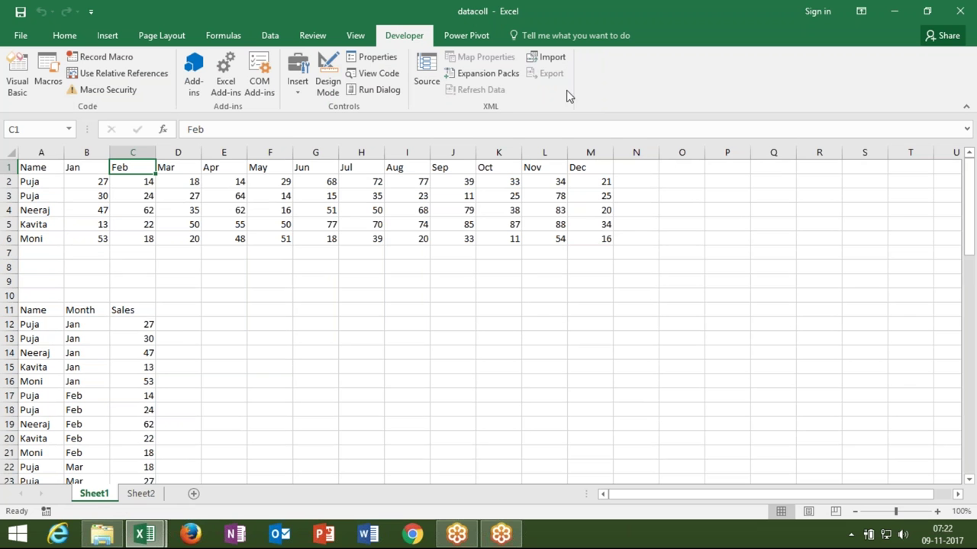
- Select the results from A12 across and down to row 71, then return to the macro code
click(41, 325)
key(ctrl+shift+Right)
key(ctrl+shift+Down)
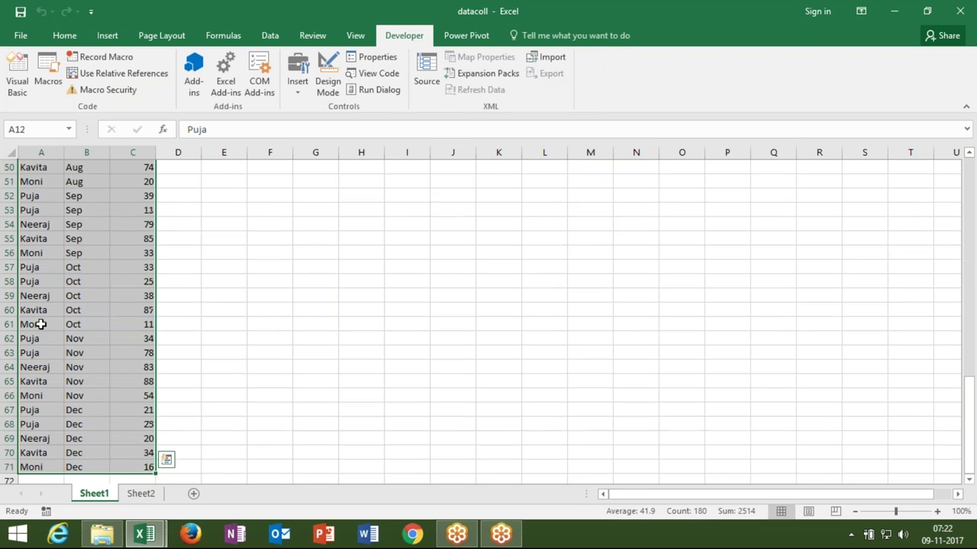
scroll(40, 324, up, 15)
key(alt+F11)
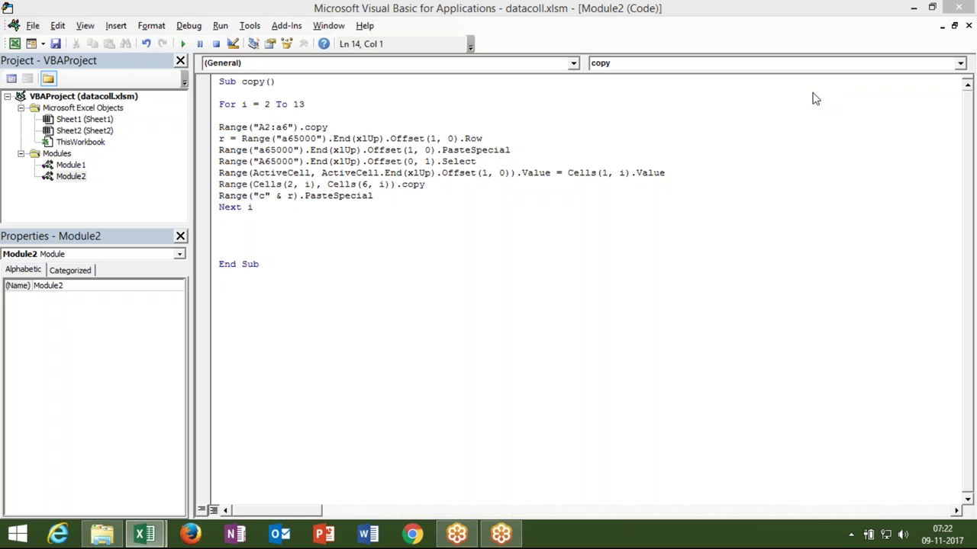
- Locate the hard-coded loop limit 13 in the For line, then check the last header Dec in M1
key(ctrl+End)
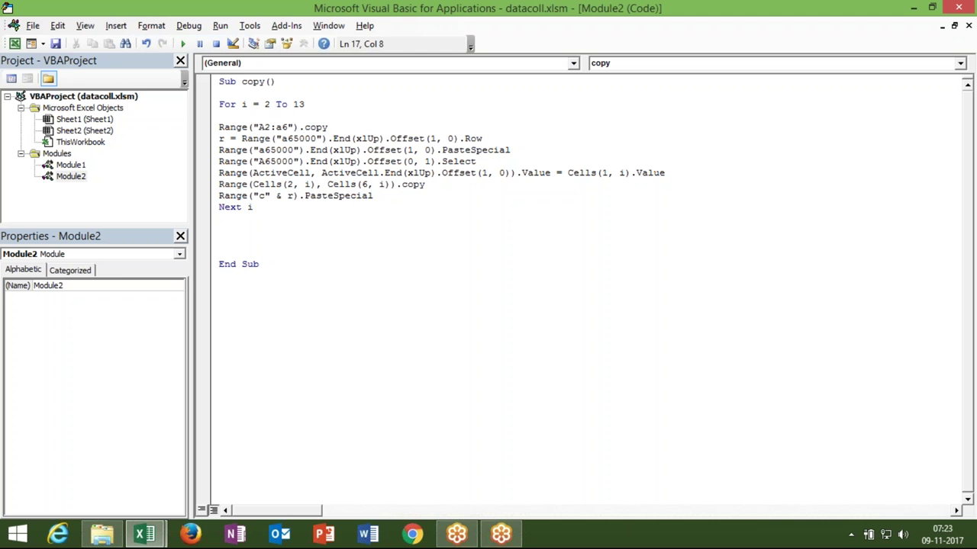
double_click(334, 99)
click(332, 100)
key(alt+F11)
click(585, 167)
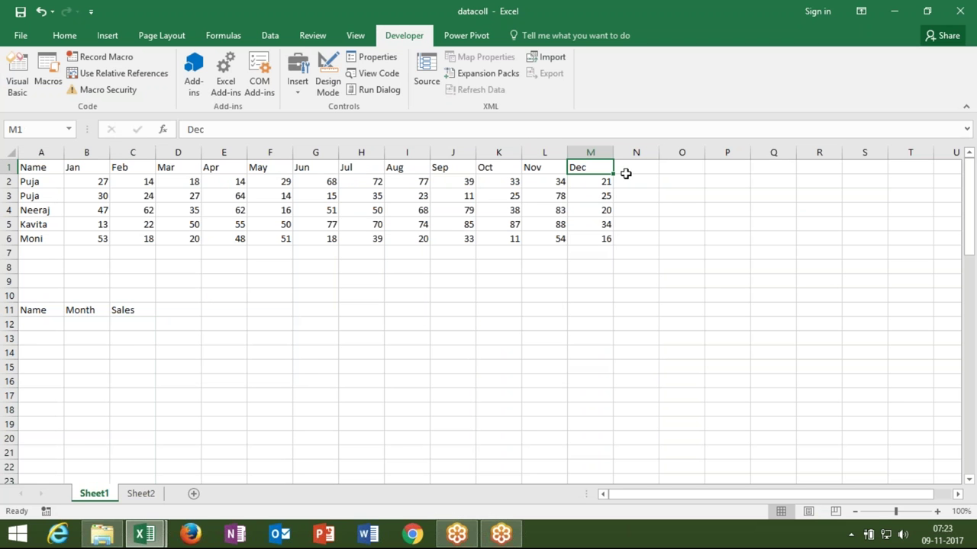
- Check the empty cells N1:O1 beyond Dec and the sheet's last row, then return to VBA
drag(636, 172, 696, 165)
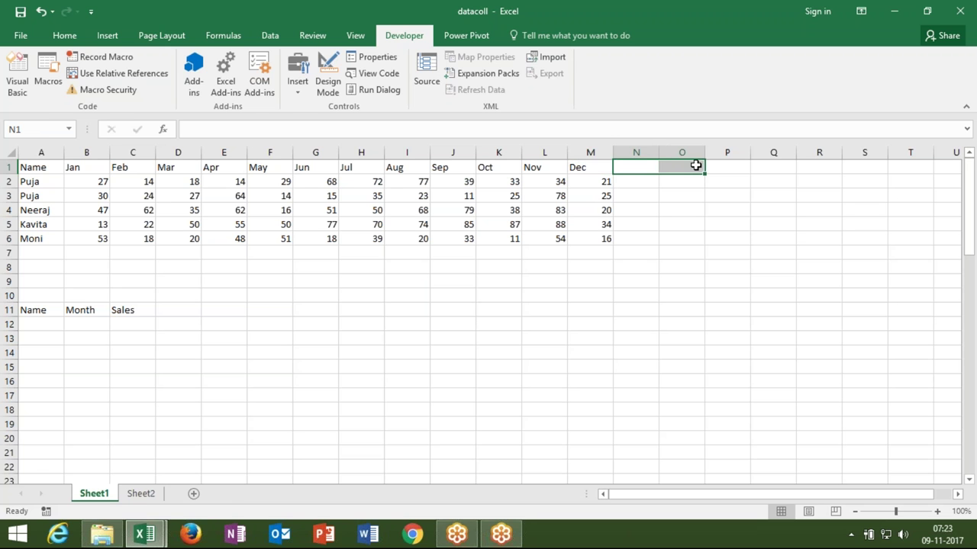
key(alt+F11)
key(alt+F11)
key(ctrl+Down)
key(alt+F11)
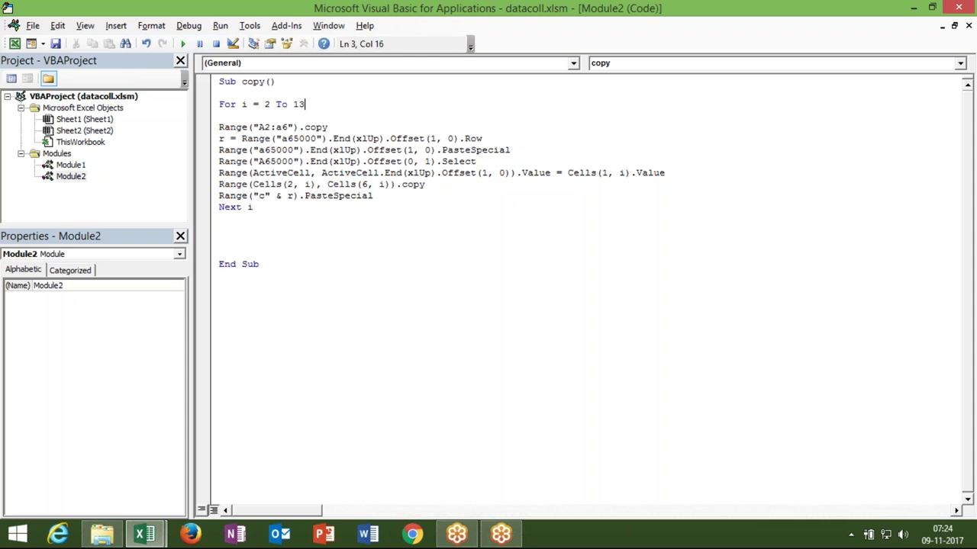
- Replace the loop limit 13 with Range("xfd1").End(xlToLeft).Column
key(BackSpace)
key(BackSpace)
text(range)
text(()
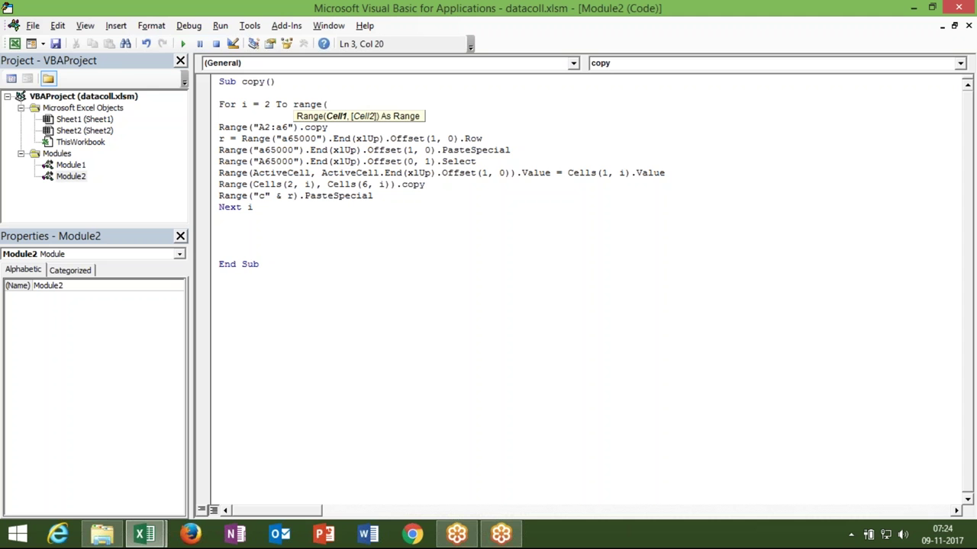
text("xfd1").en)
key(Tab)
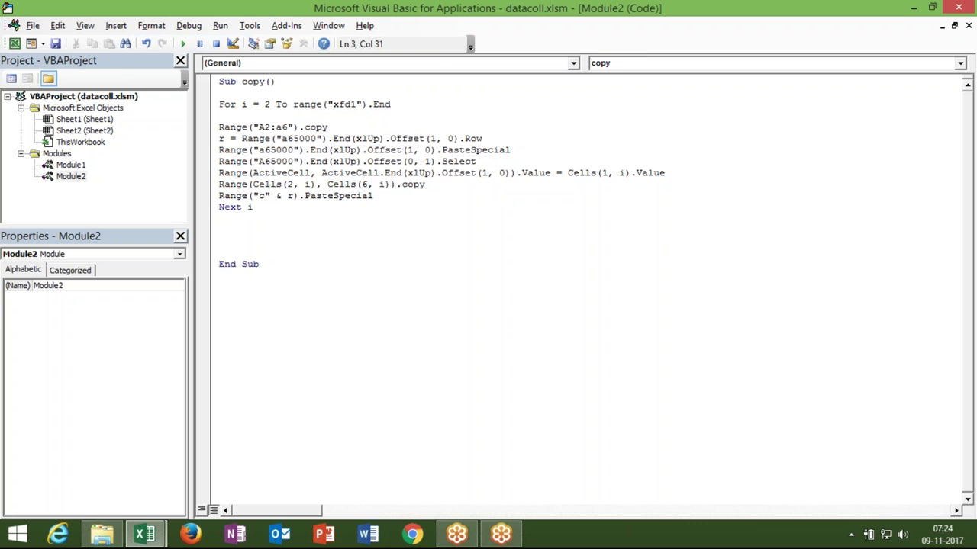
text(()
key(Down)
key(Down)
key(Tab)
text().)
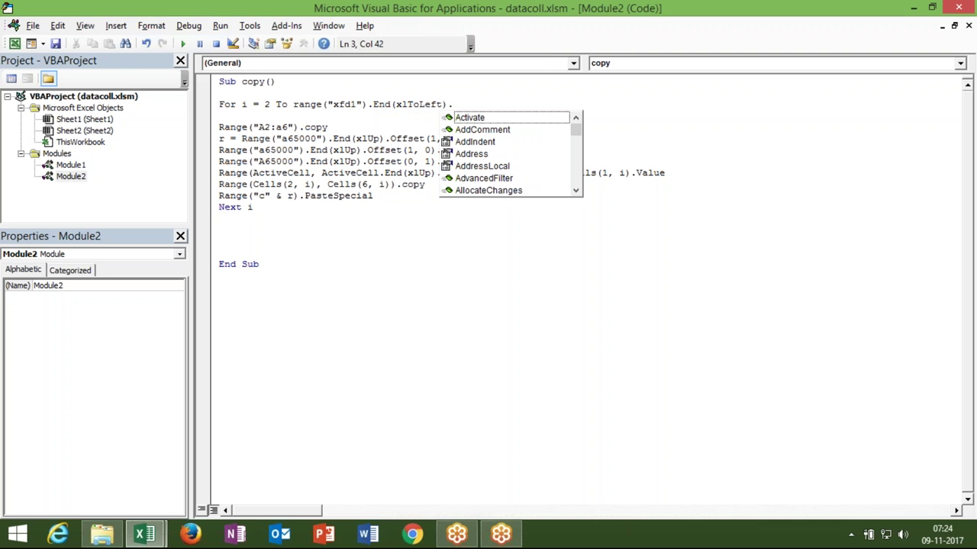
text(col)
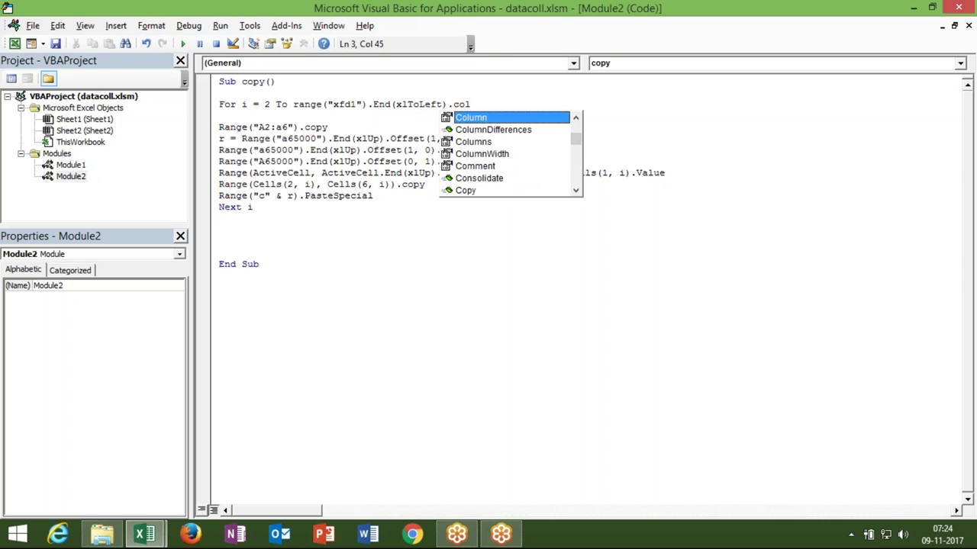
key(Tab)
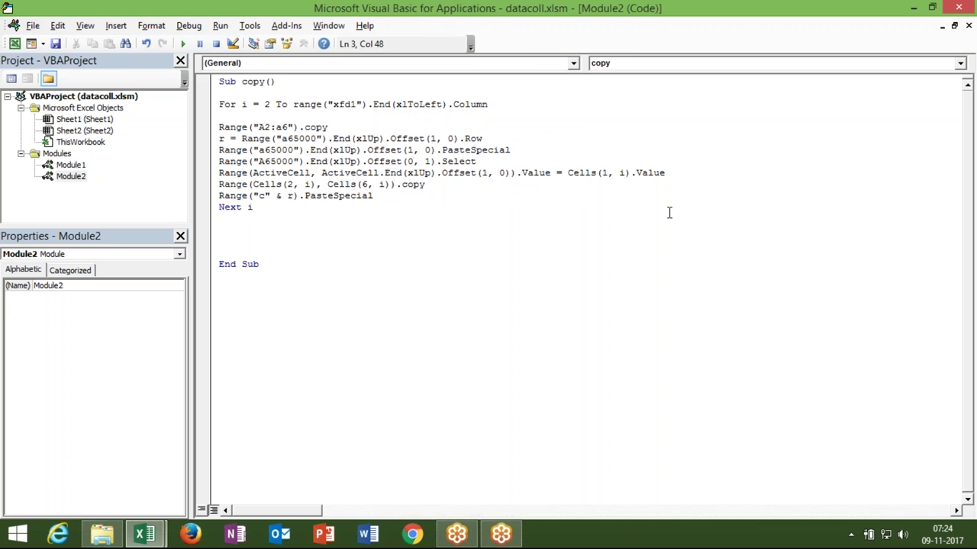
- Review the new loop limit and the Range word in the copy line, then switch back to Excel
click(586, 235)
click(365, 115)
click(467, 105)
double_click(223, 185)
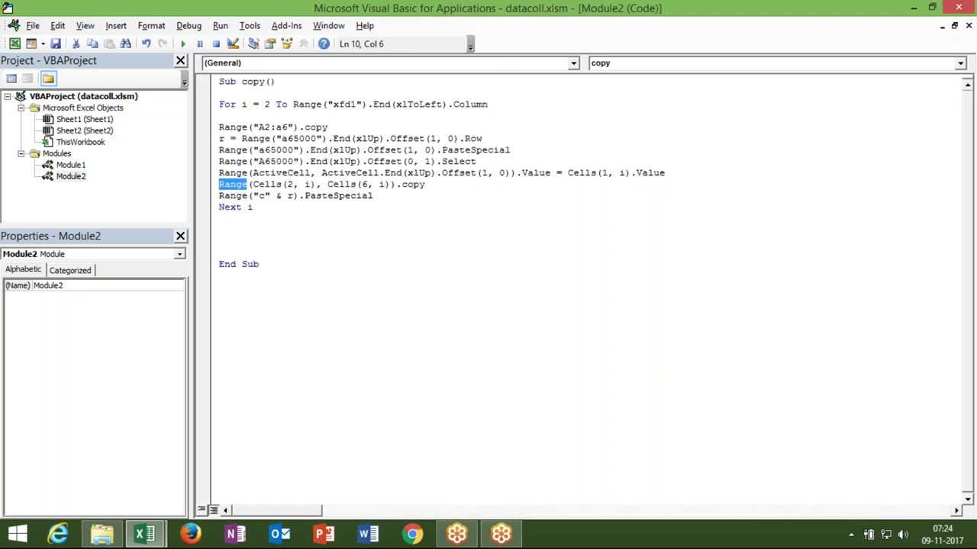
key(alt+F11)
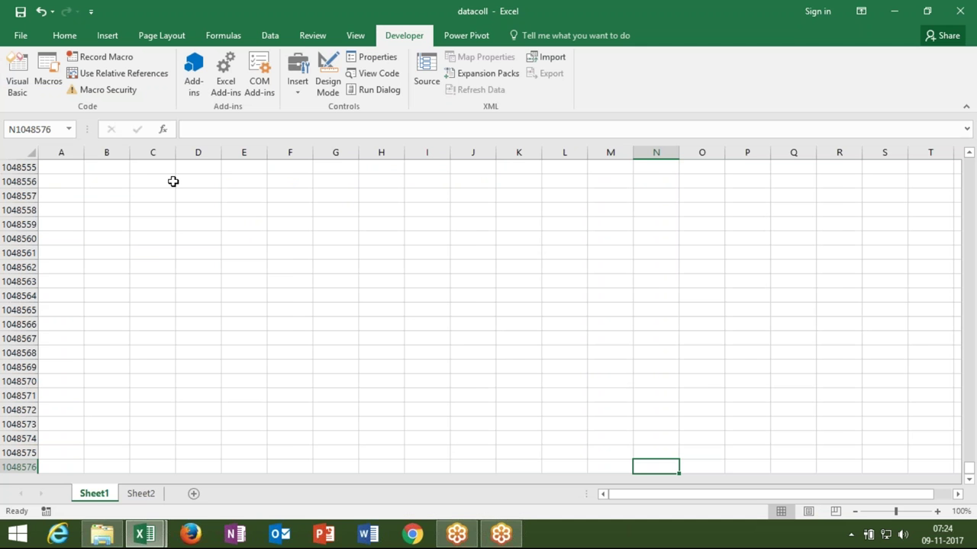
- Go to the top of Sheet1 and select the five Jan sales values
key(ctrl+Up)
key(Home)
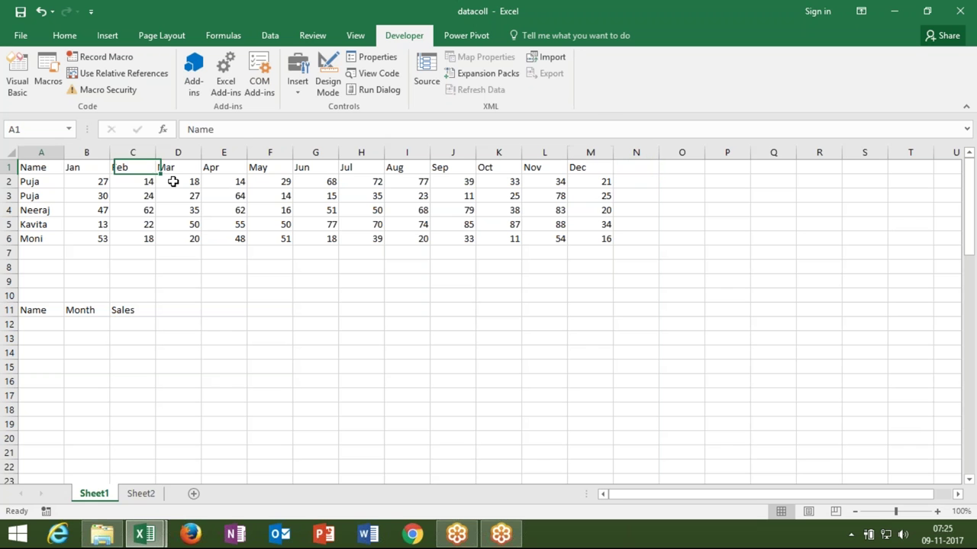
click(100, 181)
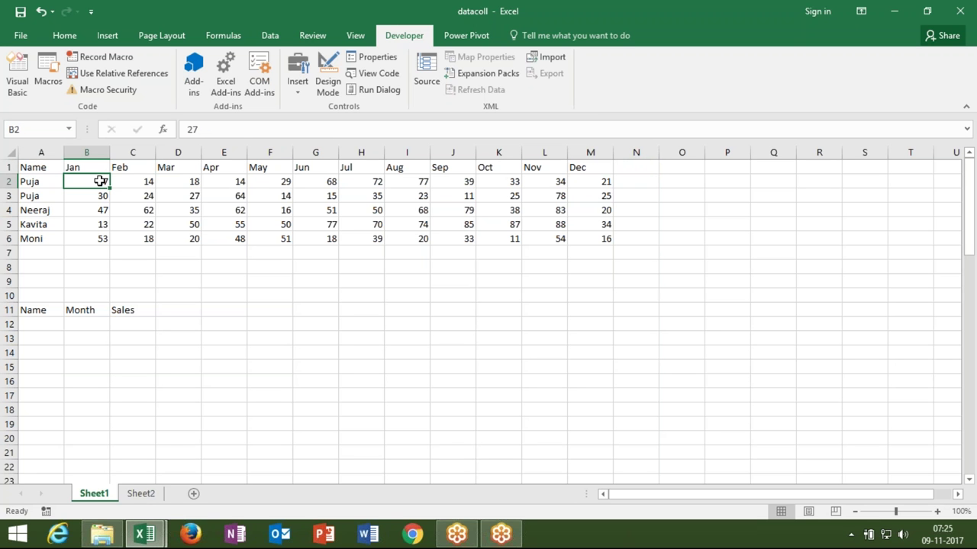
shift+click(91, 241)
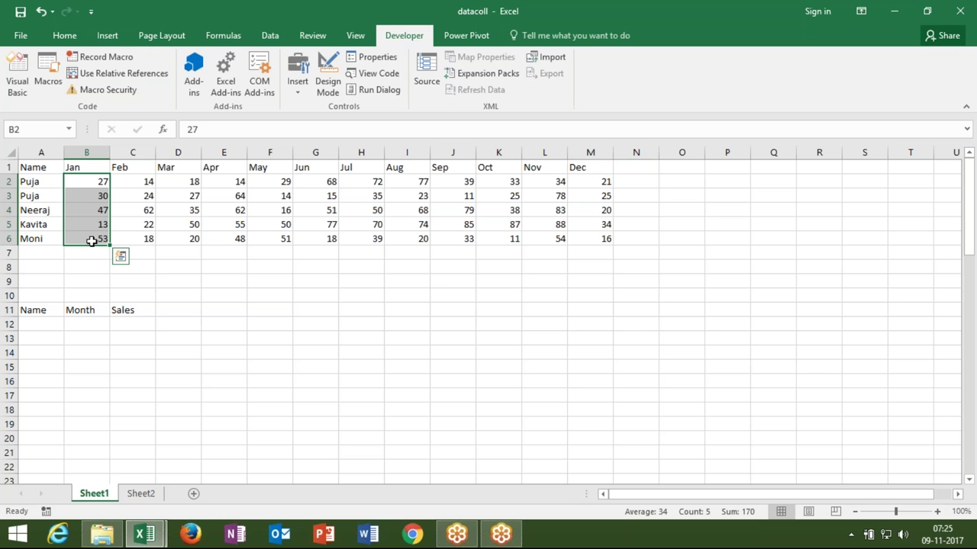
key(alt+F11)
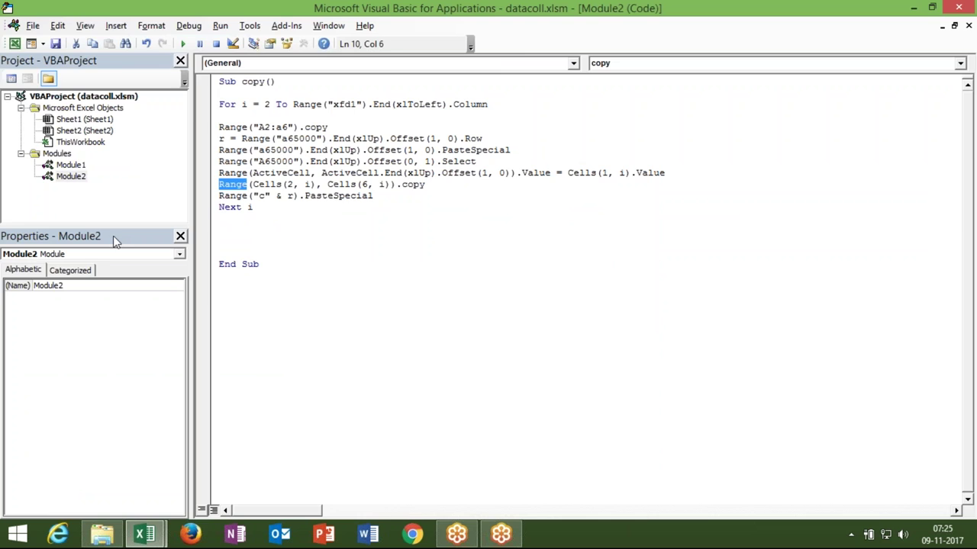
key(alt+F11)
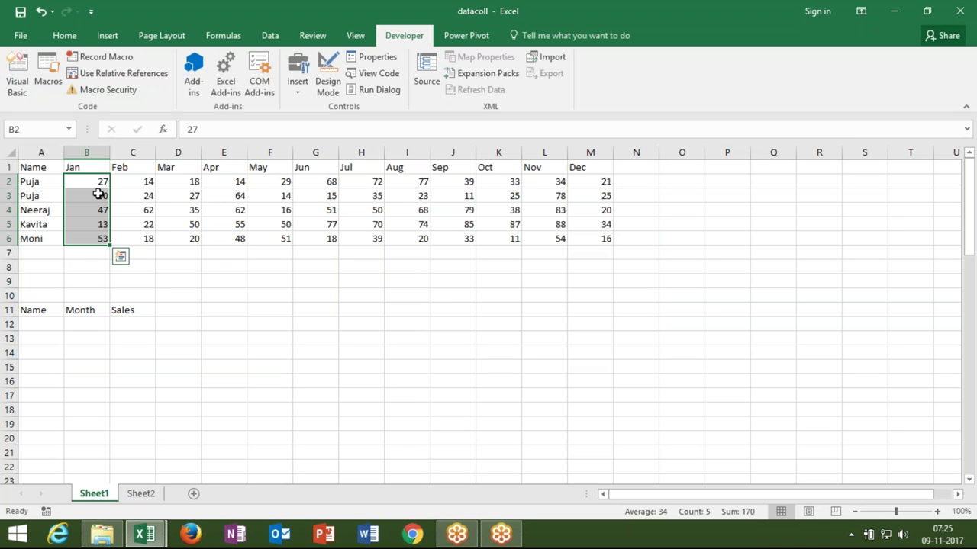
- Compare row 2's monthly values with the macro's loop variable i, then show Sheet2's list
click(130, 180)
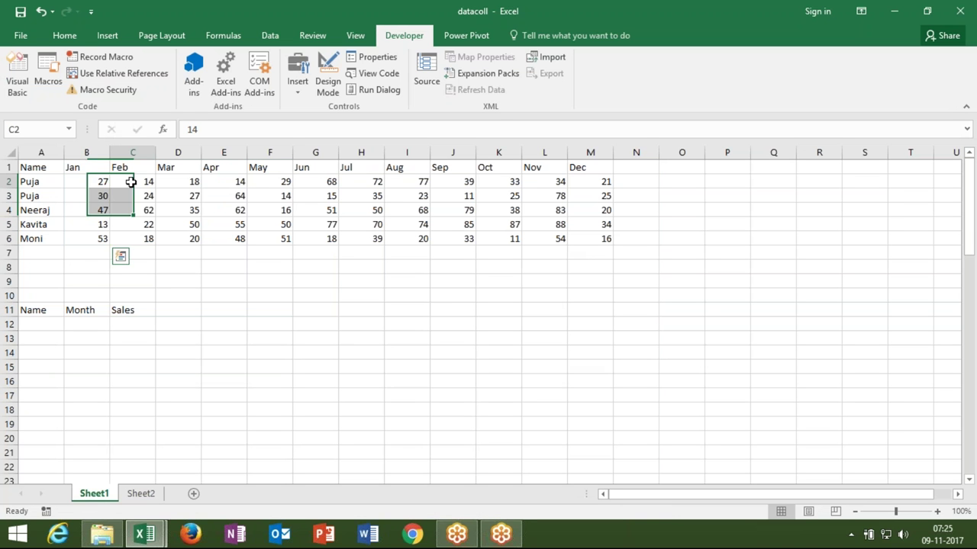
click(175, 181)
click(236, 187)
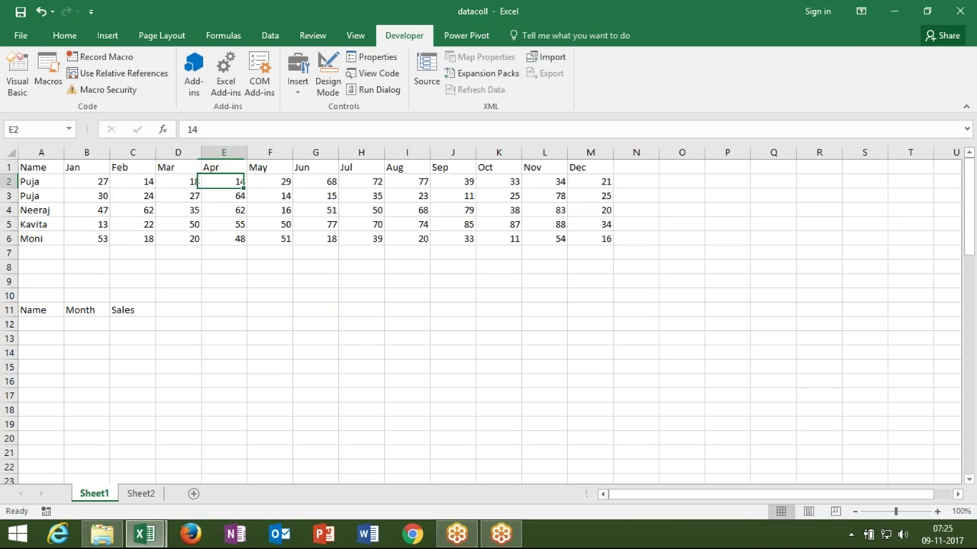
key(alt+F11)
double_click(244, 104)
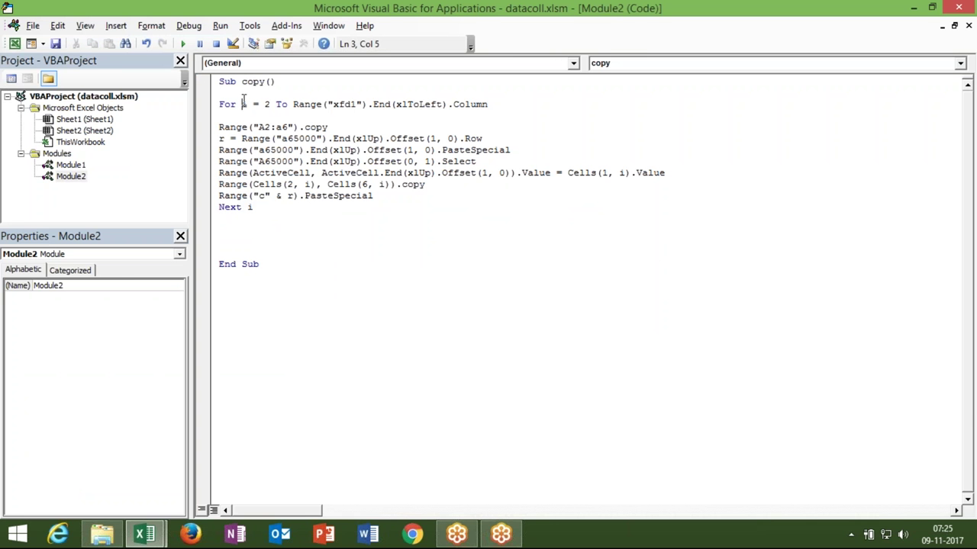
double_click(306, 184)
key(alt+Tab)
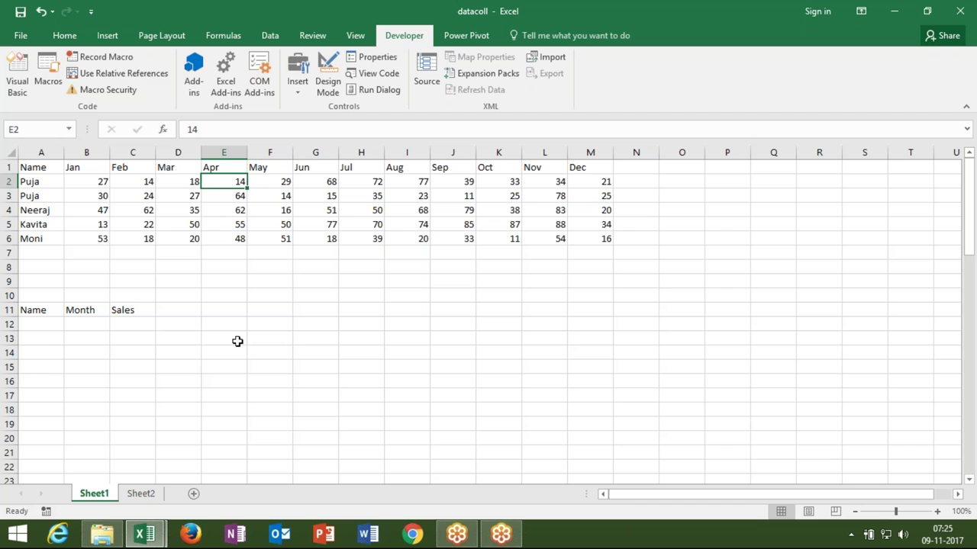
click(155, 497)
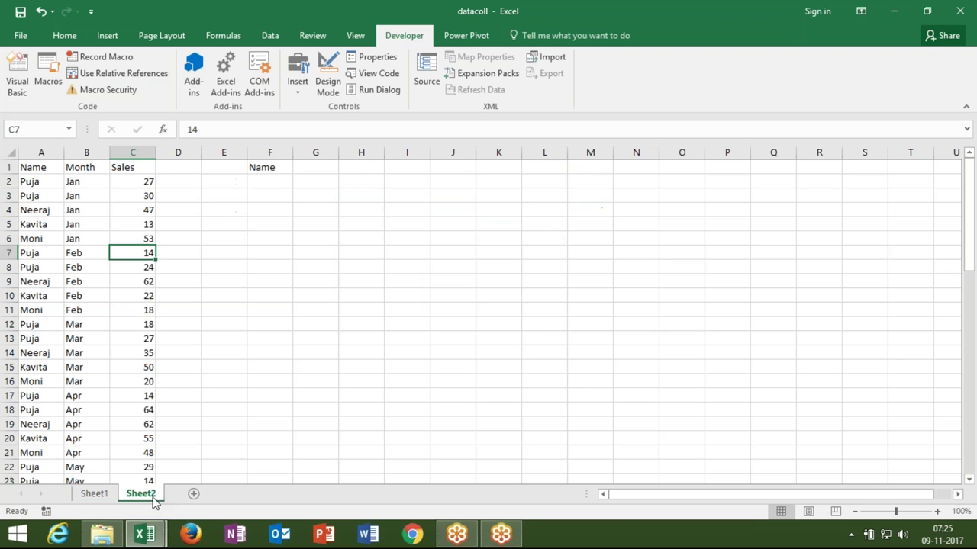
- Copy the five names from column A into F2 on Sheet2
click(107, 325)
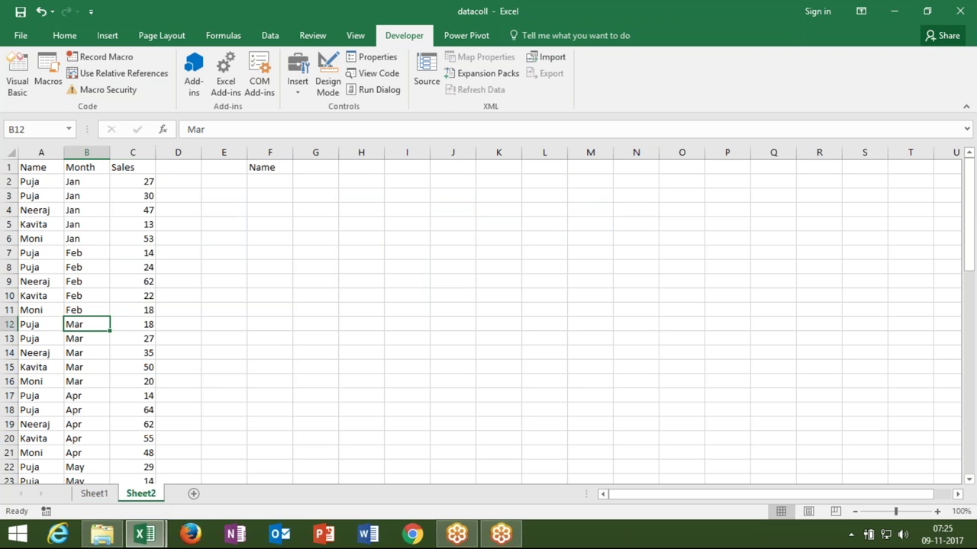
click(98, 496)
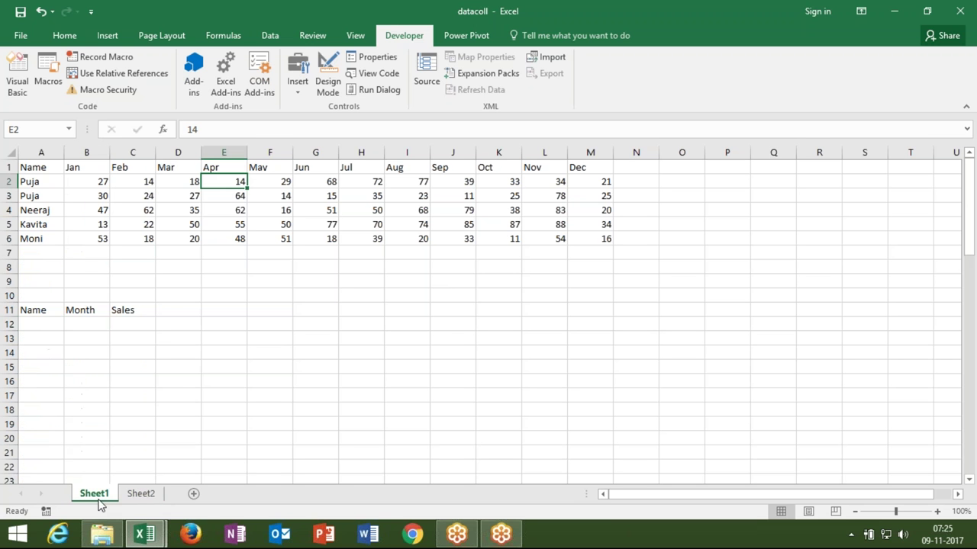
click(143, 497)
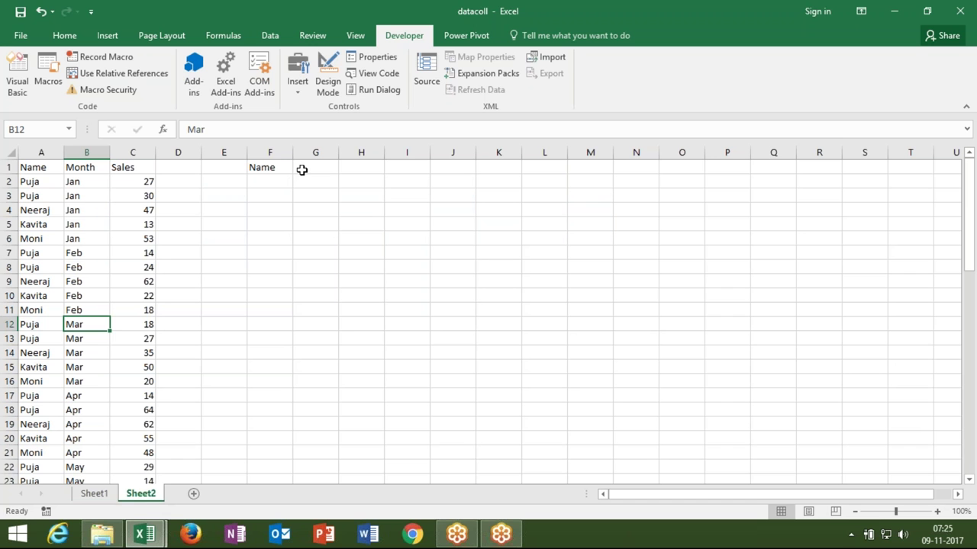
mouse_move(42, 184)
mouse_down()
mouse_move(45, 248)
mouse_move(47, 239)
mouse_up()
key(ctrl+c)
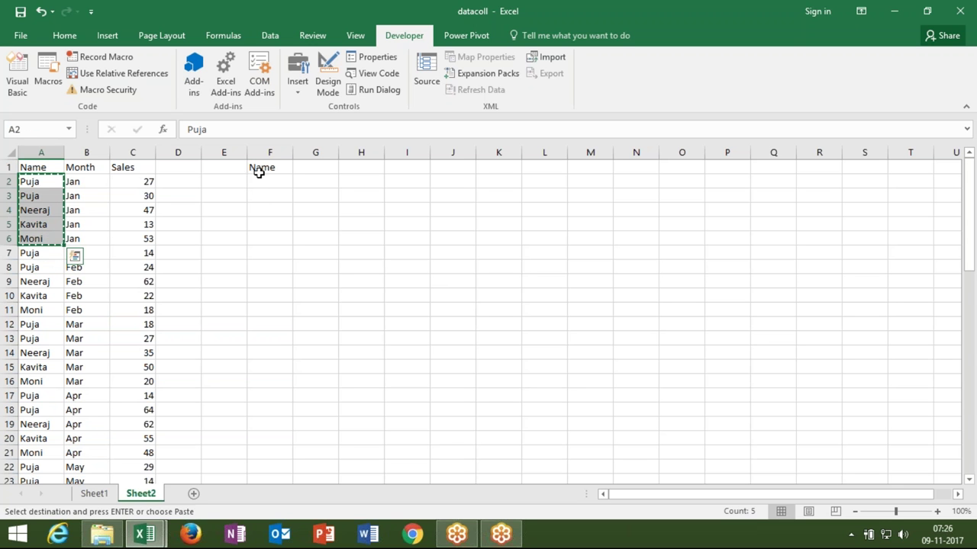
click(261, 183)
key(ctrl+v)
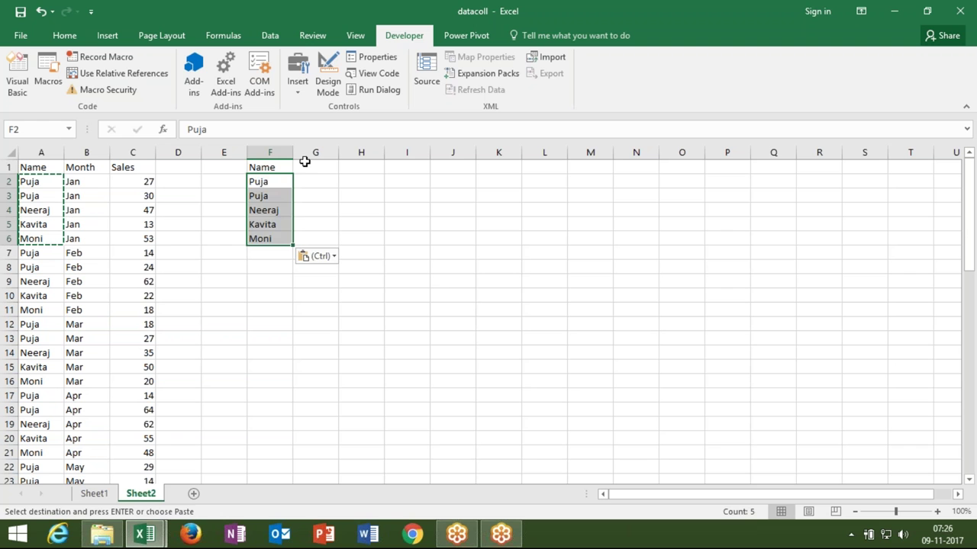
- Add a JAN header in G1 and copy the five Jan sales figures beneath it
click(306, 164)
text(JAN)
click(262, 223)
mouse_move(145, 186)
mouse_down()
mouse_move(152, 233)
mouse_move(320, 219)
mouse_up()
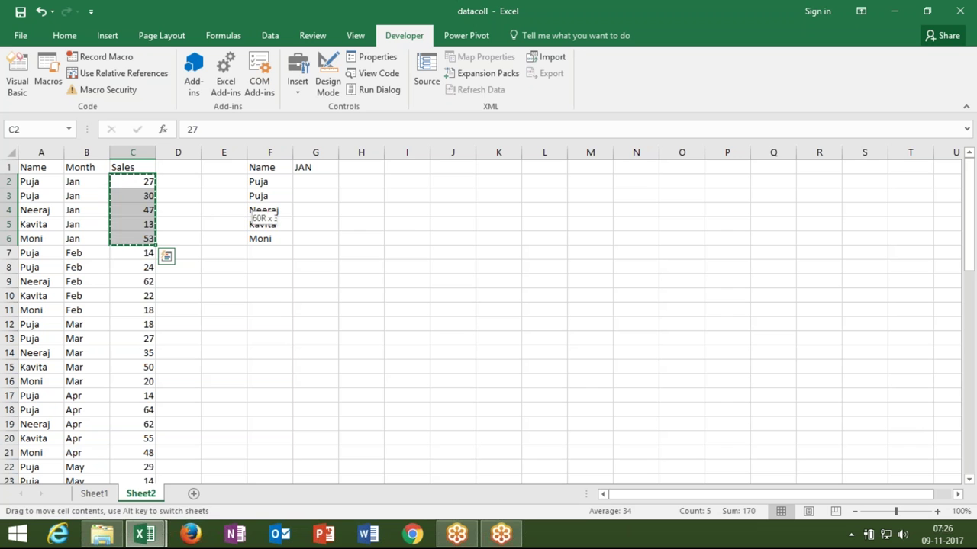
drag(320, 219, 453, 219)
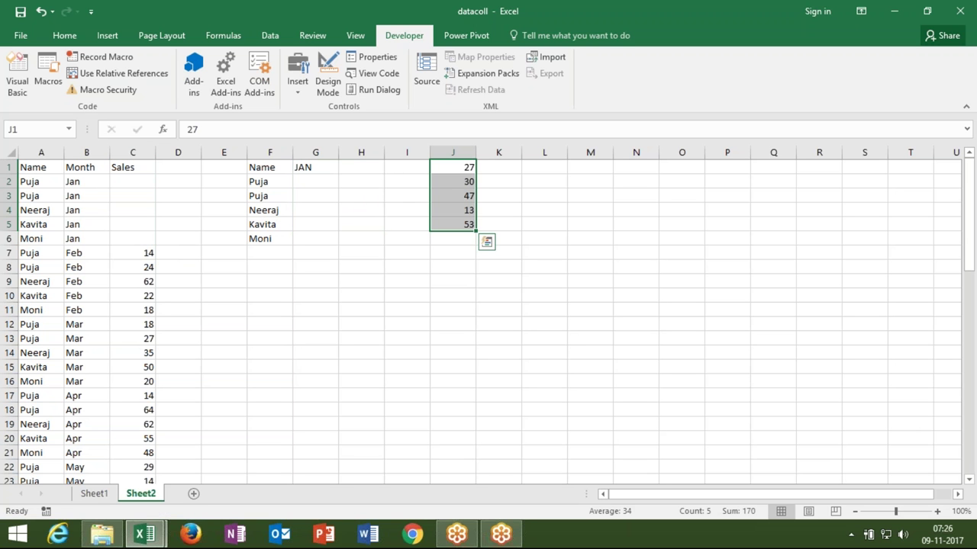
key(ctrl+z)
key(ctrl+c)
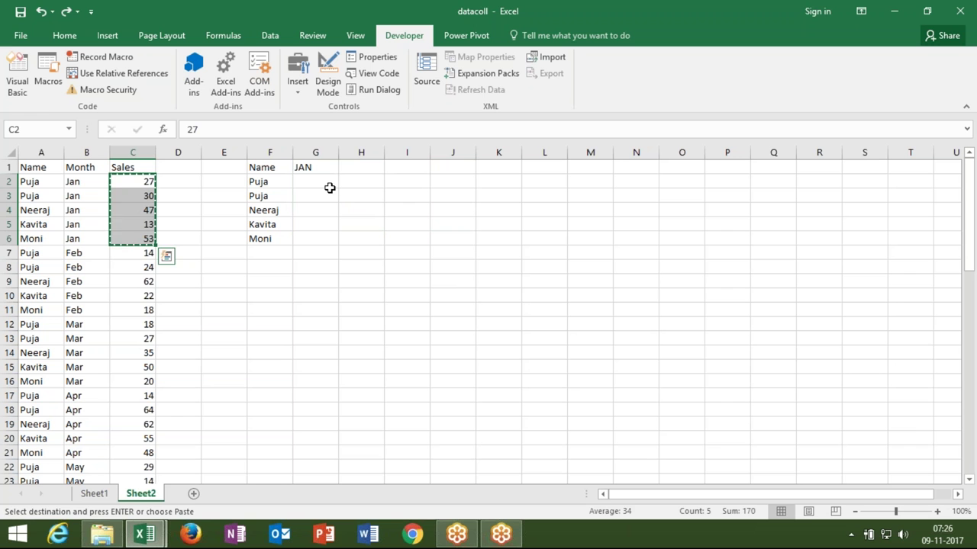
click(327, 180)
key(ctrl+v)
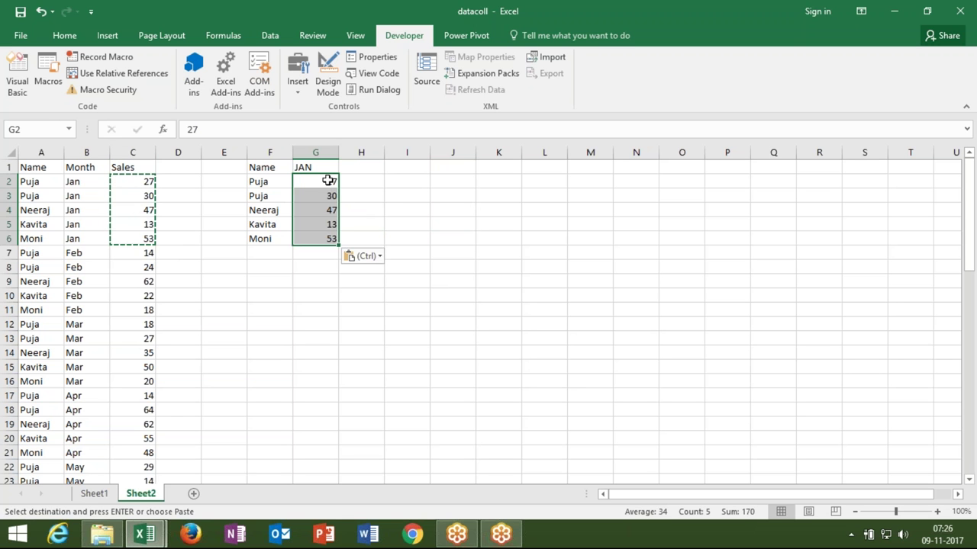
- Add FEB and MAR headers in H1 and I1, then close Excel
click(355, 170)
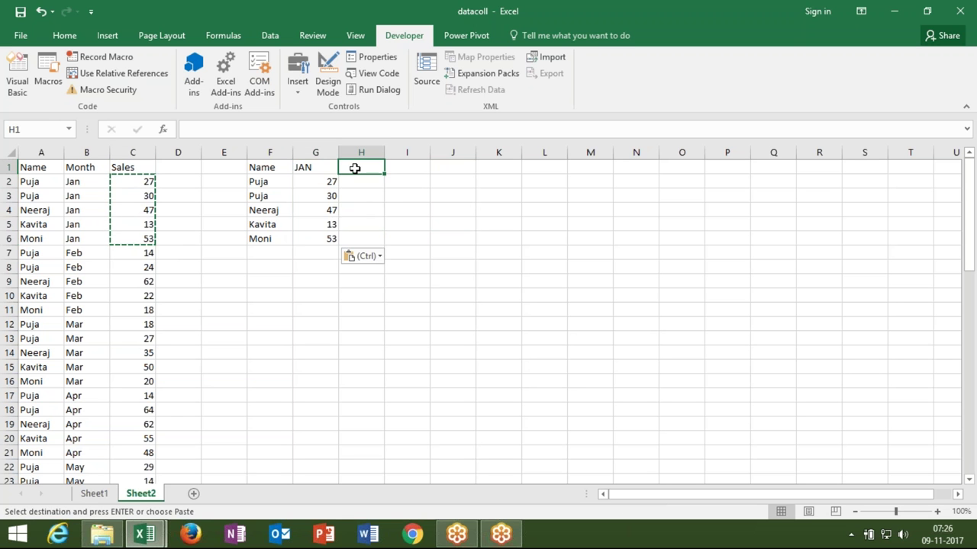
text(FEB)
key(Tab)
text(MAR)
click(363, 220)
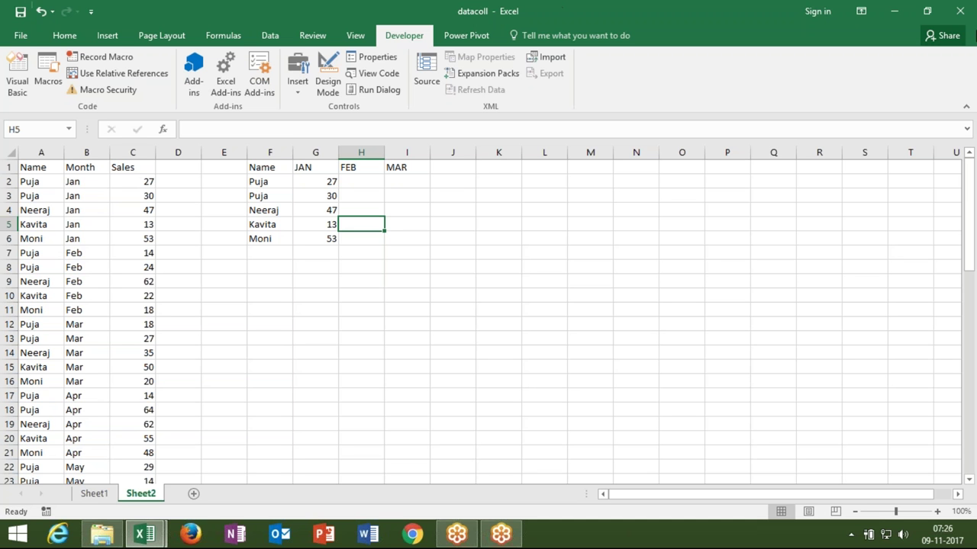
click(959, 11)
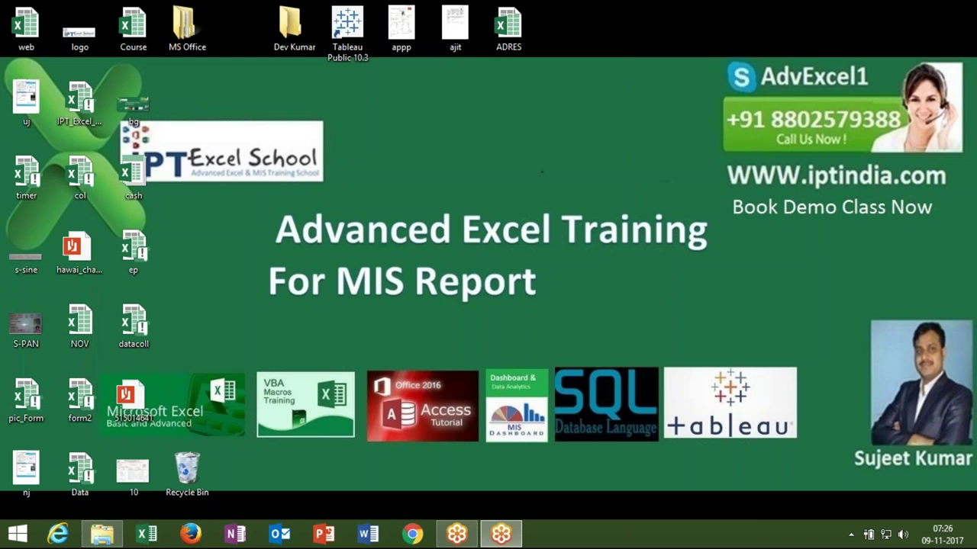
- Launch Chrome and load gmail.com
click(414, 535)
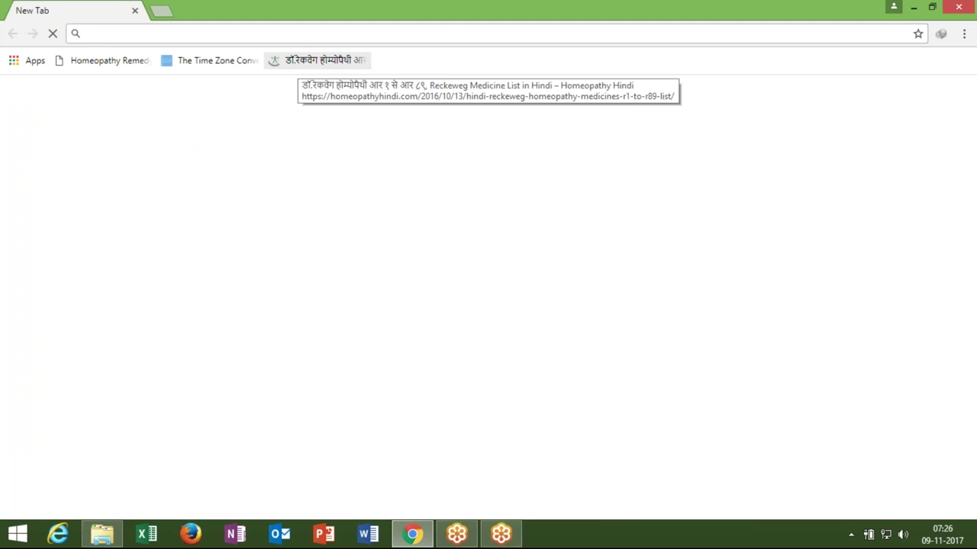
text(gm)
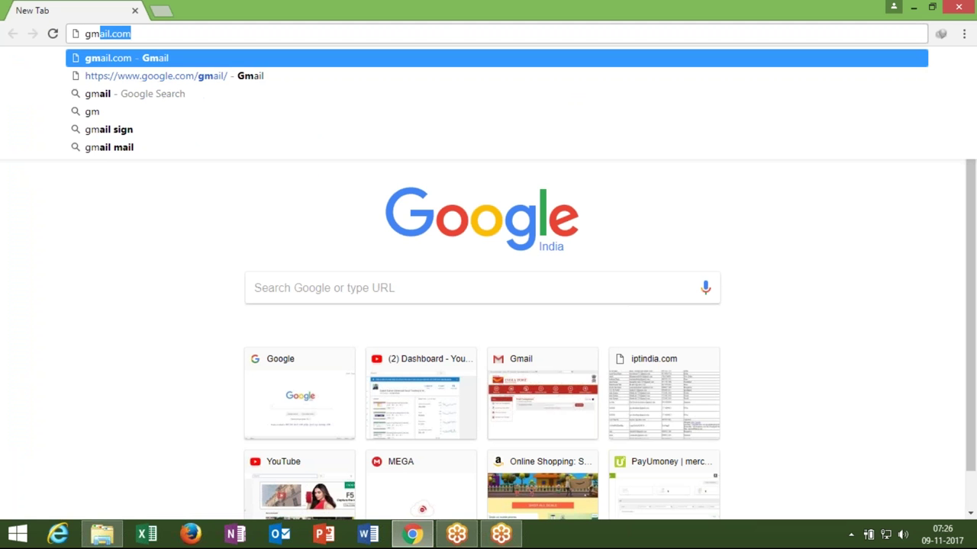
text(ail.com)
key(Return)
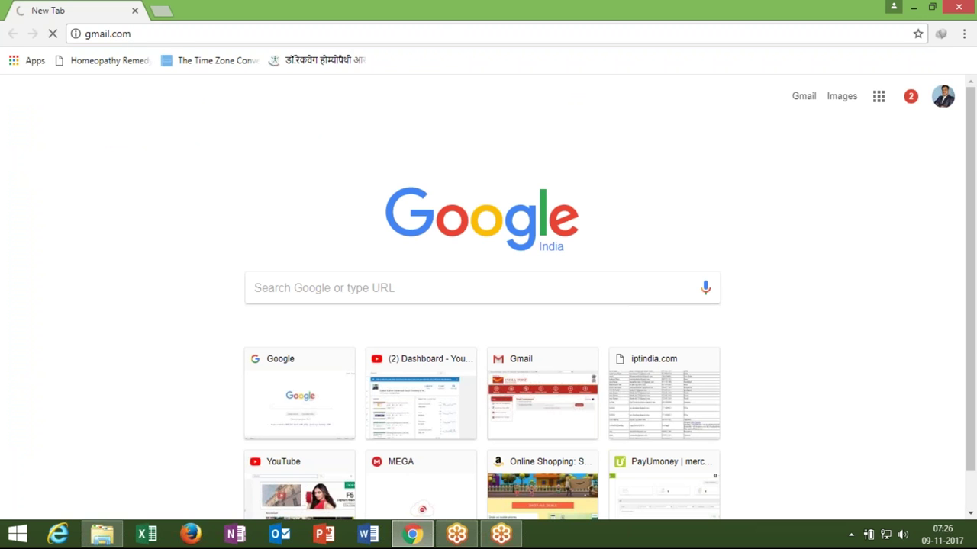